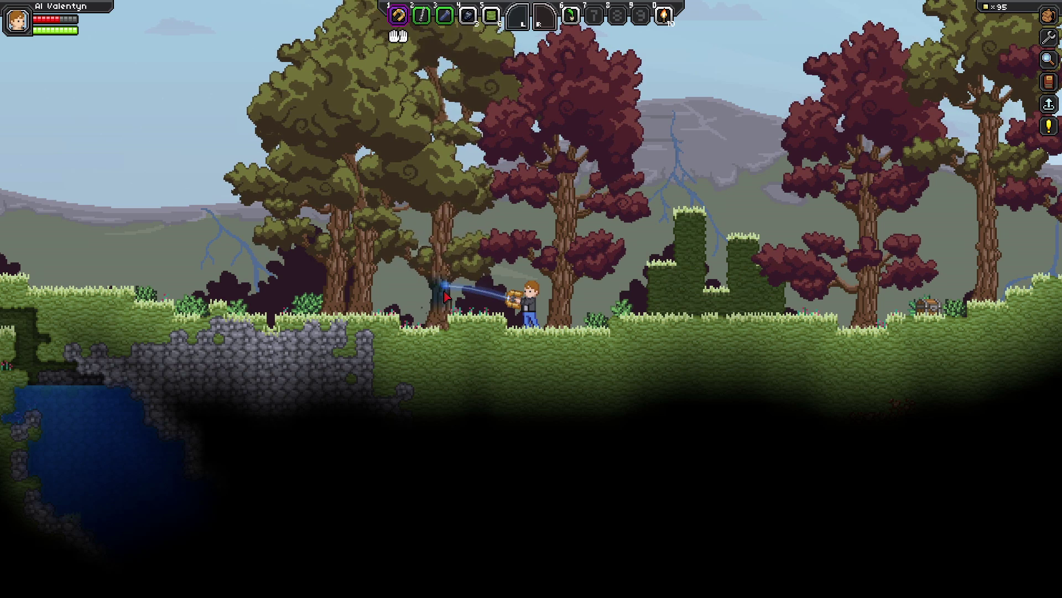
Chop down the tree, walk left to collect the 27 Unrefined Wood, and open the inventory
left_click_drag(446, 297, 446, 297)
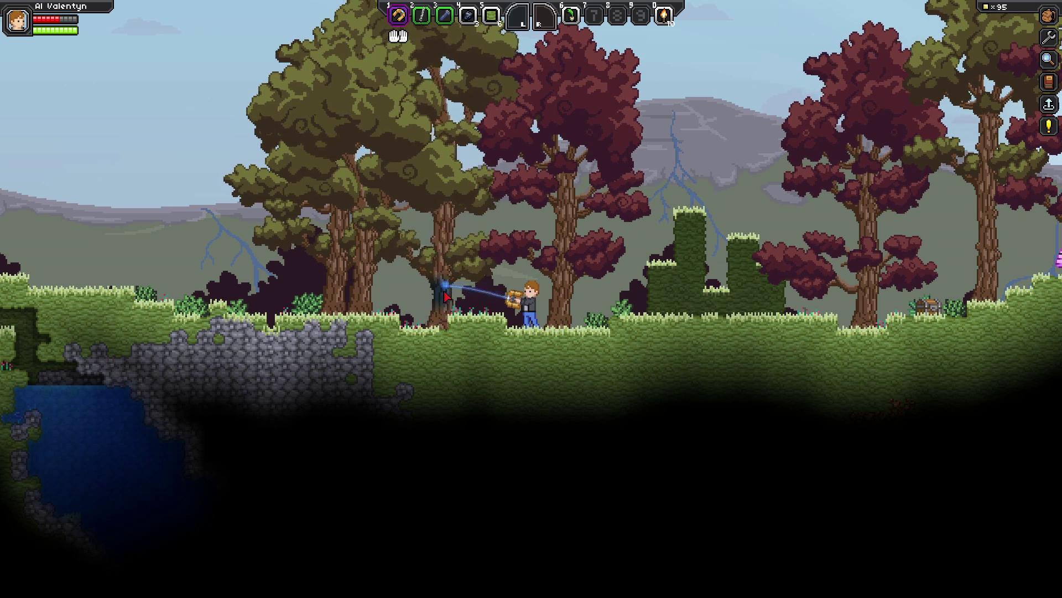
left_click_drag(446, 298, 446, 298)
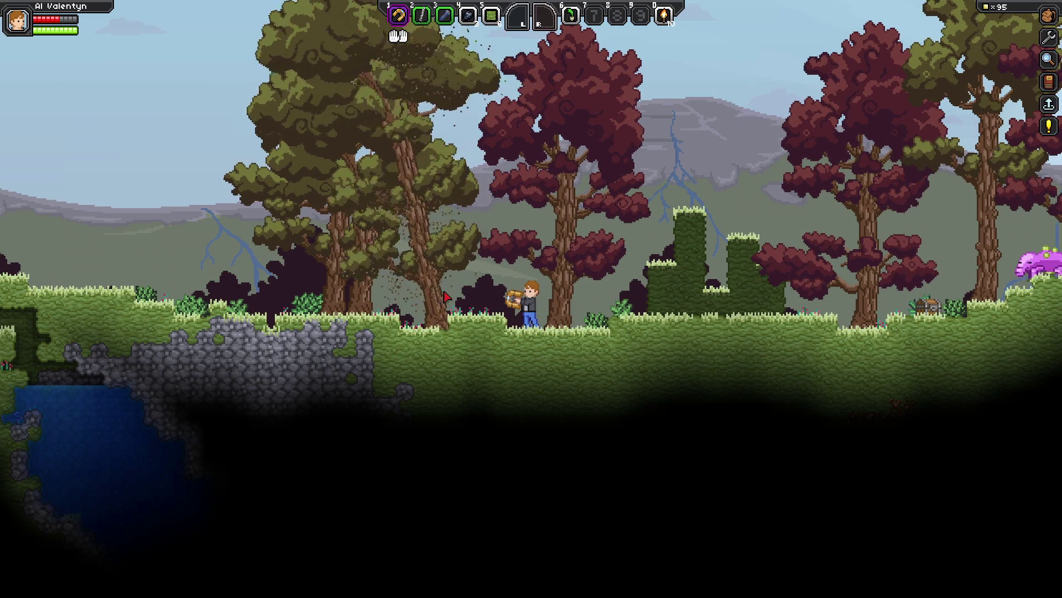
key("a")
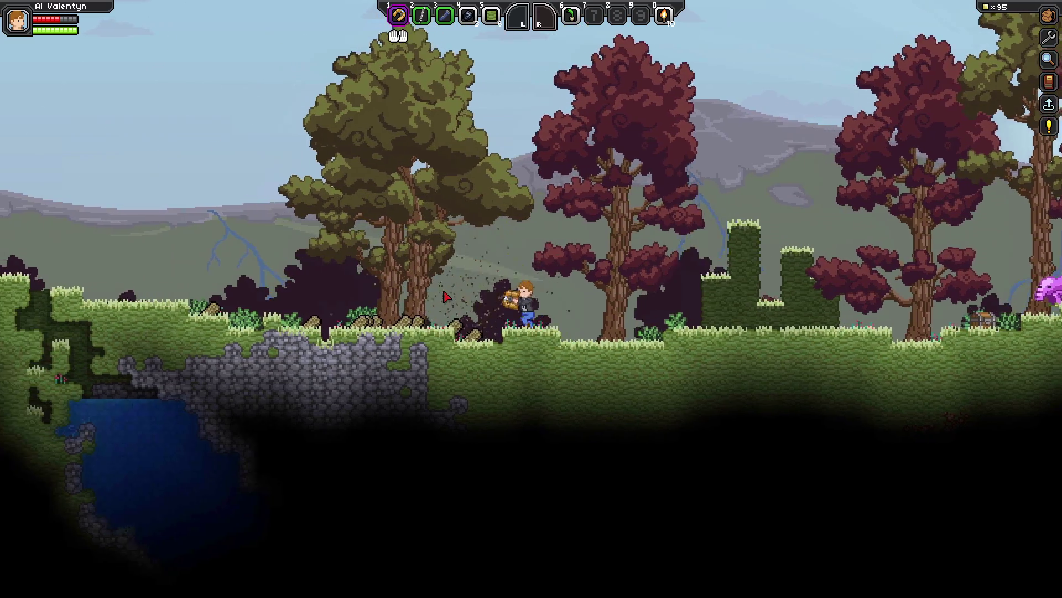
key("a")
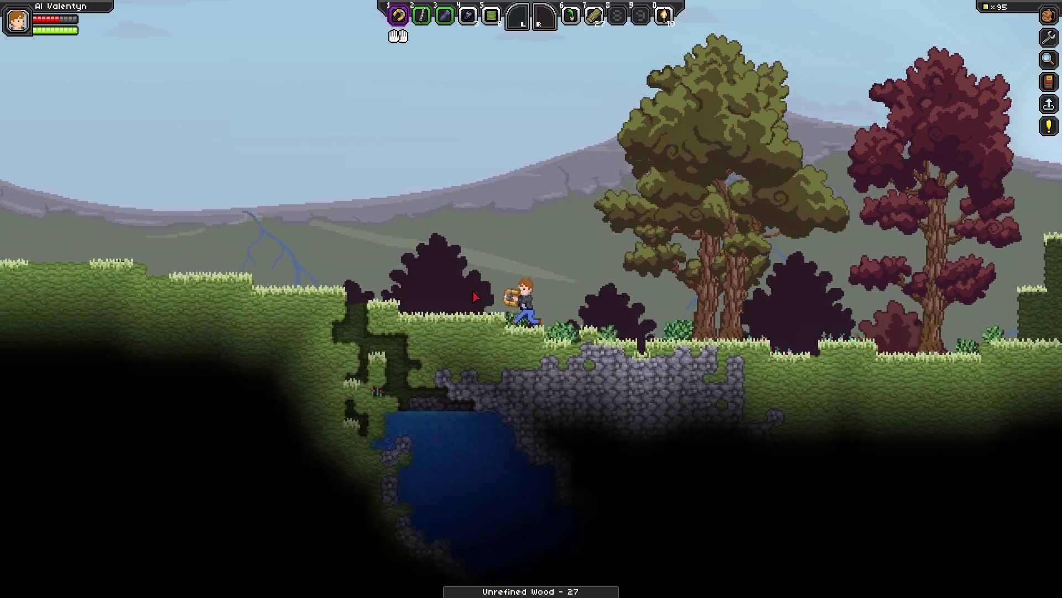
key("a")
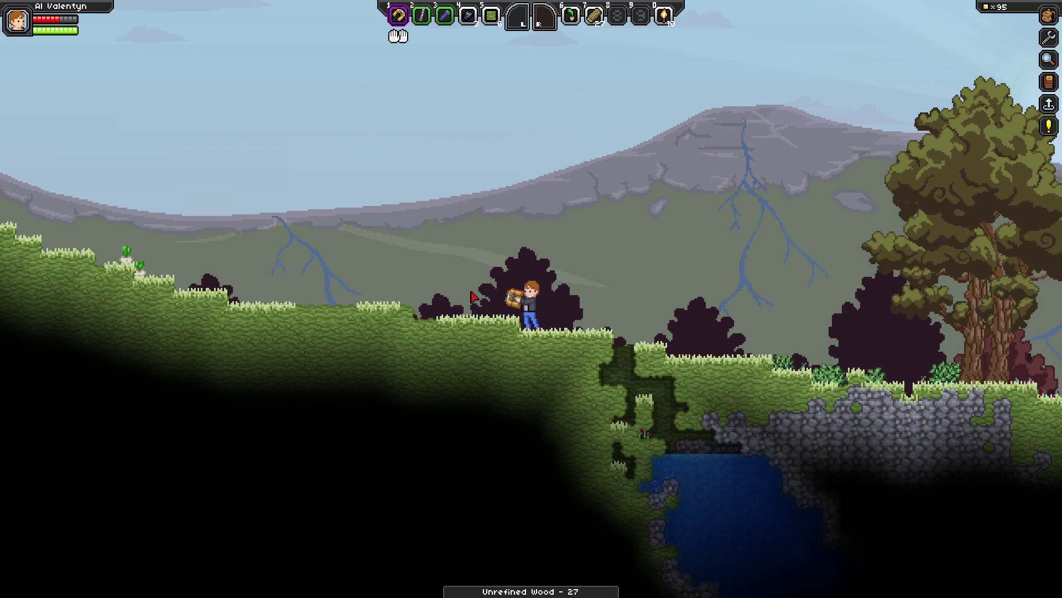
key("i")
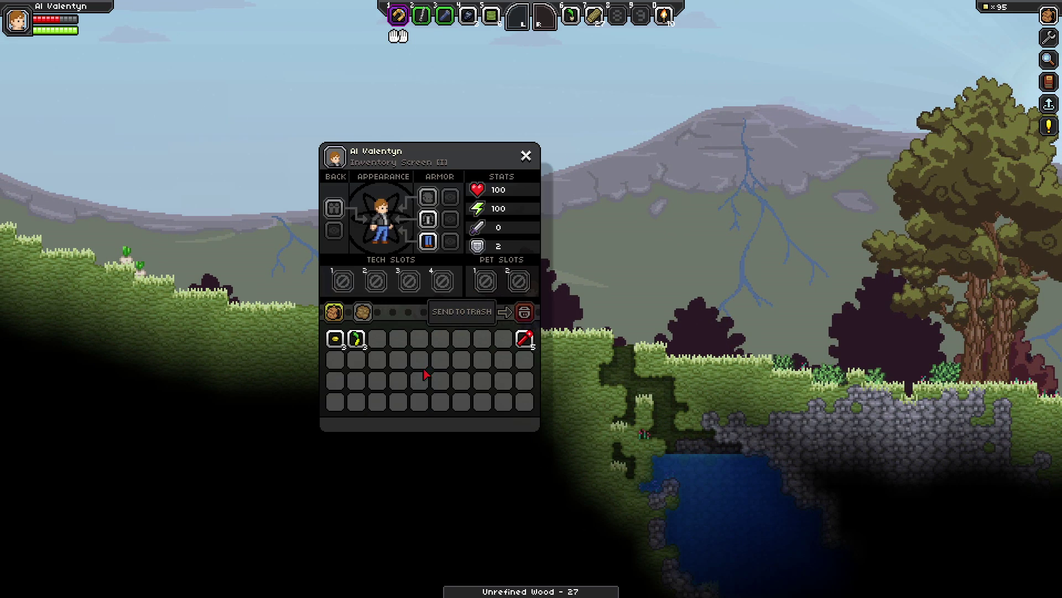
Check the second inventory bag, close the inventory and walk left across the hill
left_click(363, 311)
left_click(334, 312)
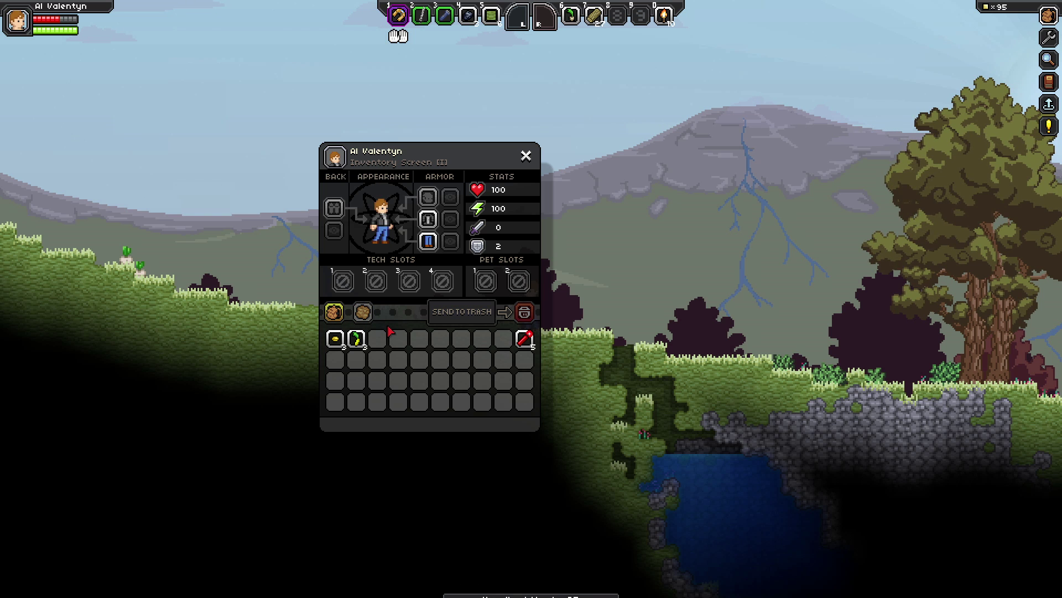
key("i")
key("a")
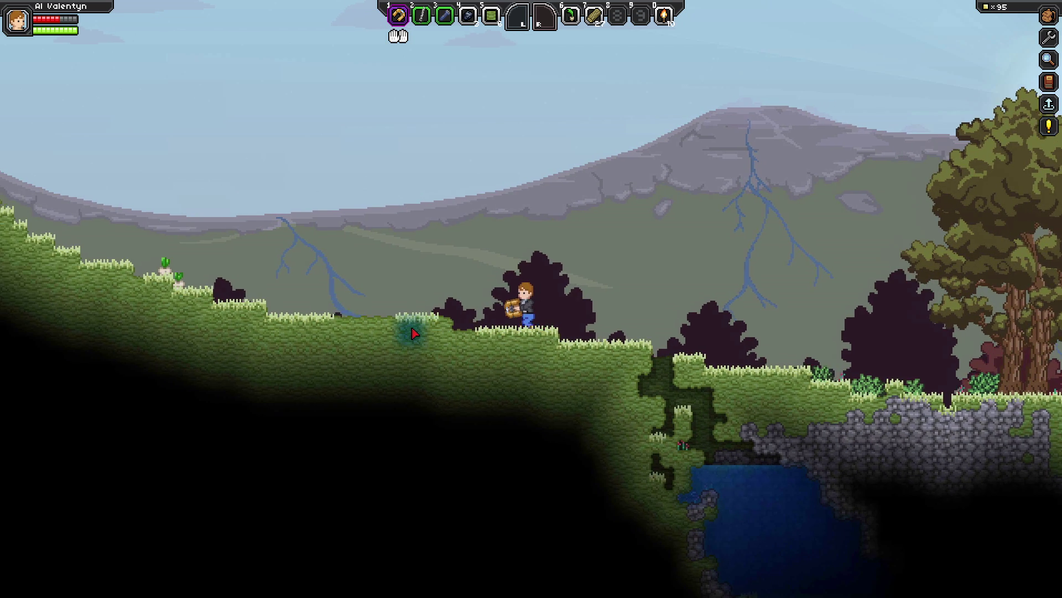
key("a")
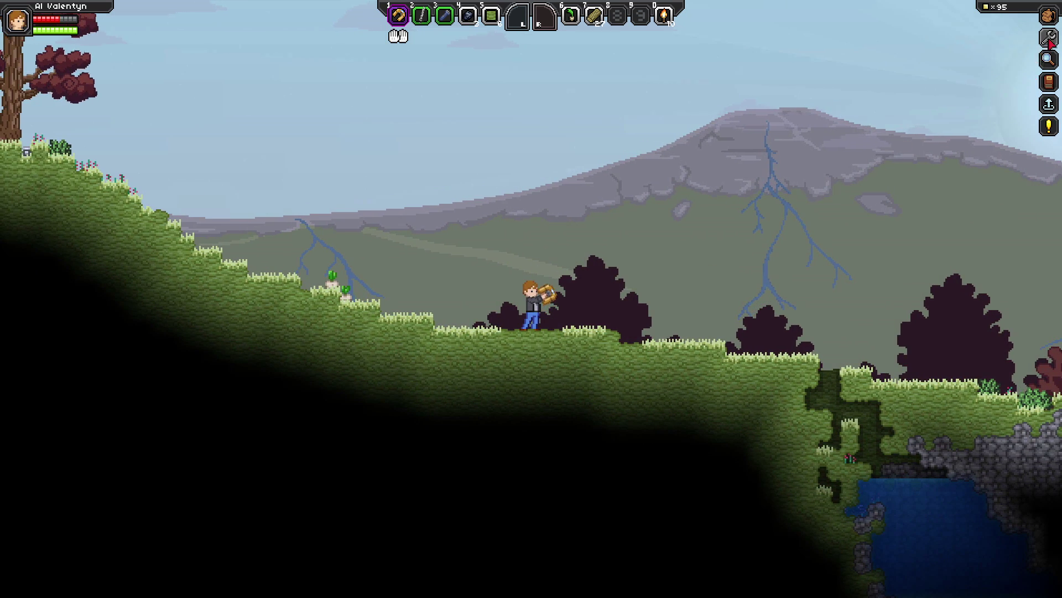
Craft Wood Planks at quantity x4 (12 planks) in the basic crafting window
left_click(1050, 43)
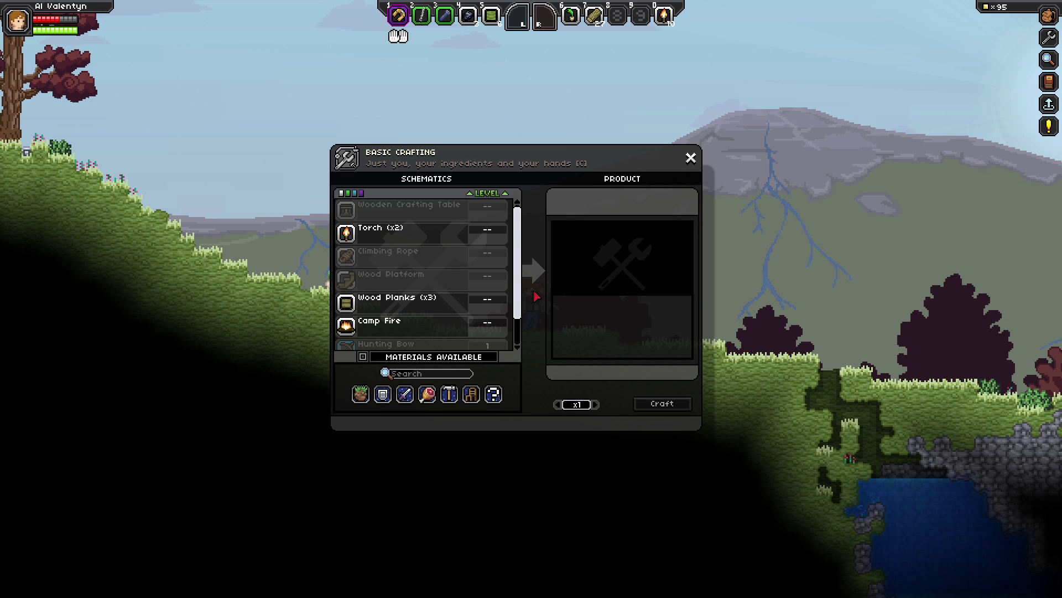
left_click(347, 308)
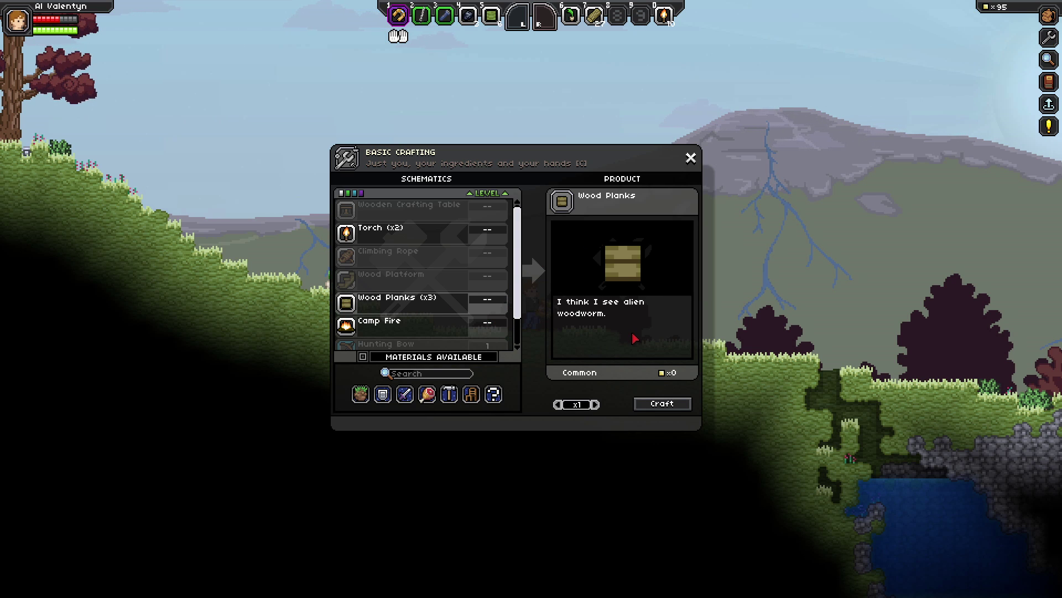
left_click(596, 404)
left_click(595, 405)
left_click(595, 404)
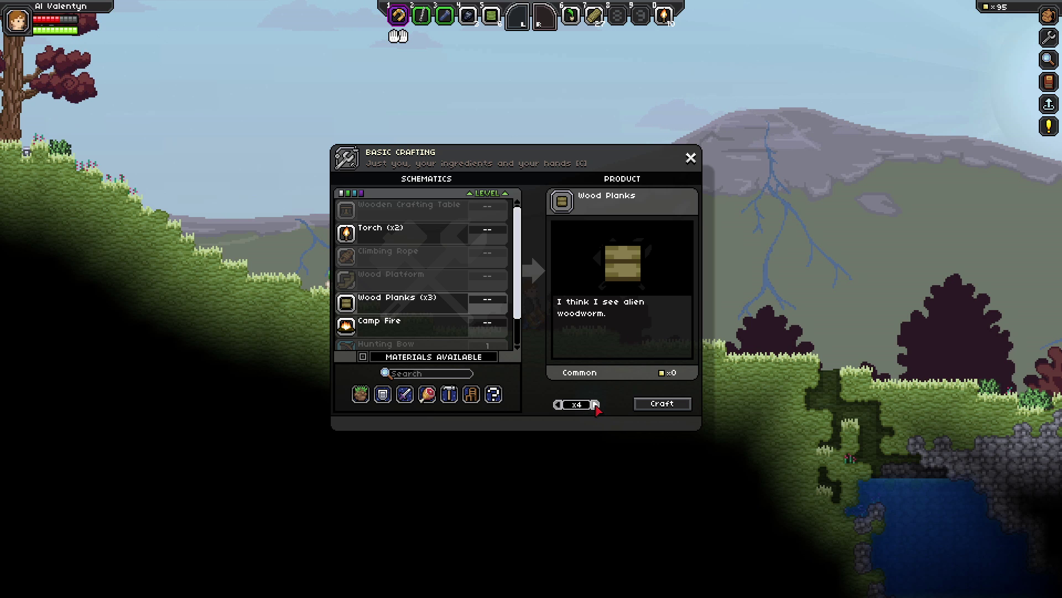
left_click(664, 406)
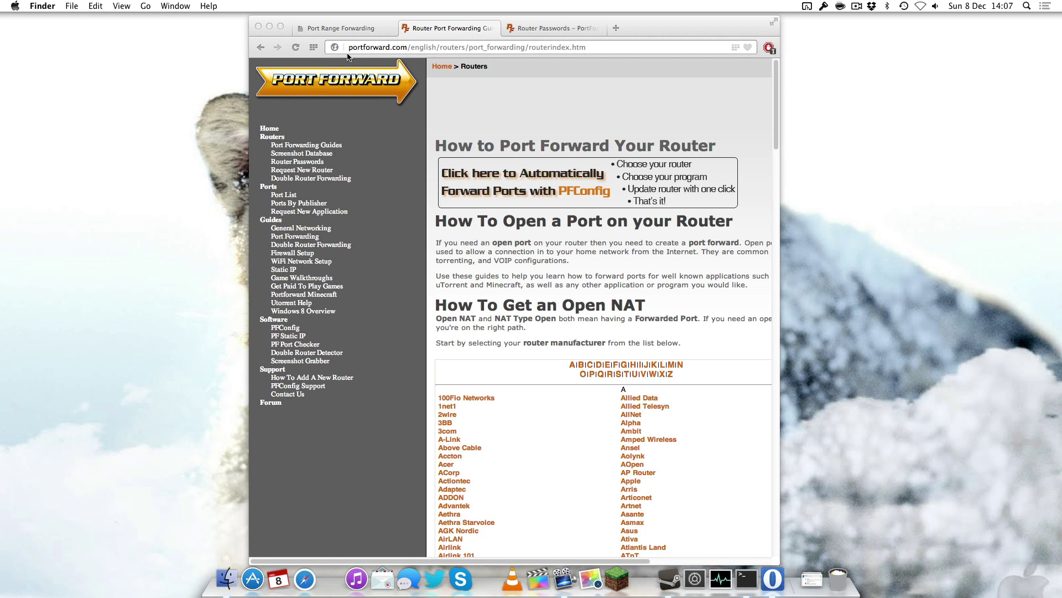
Scroll to PortForward's manufacturer list, jump to letter C and open the Cisco router guides
left_click_drag(350, 47, 532, 49)
left_click(534, 111)
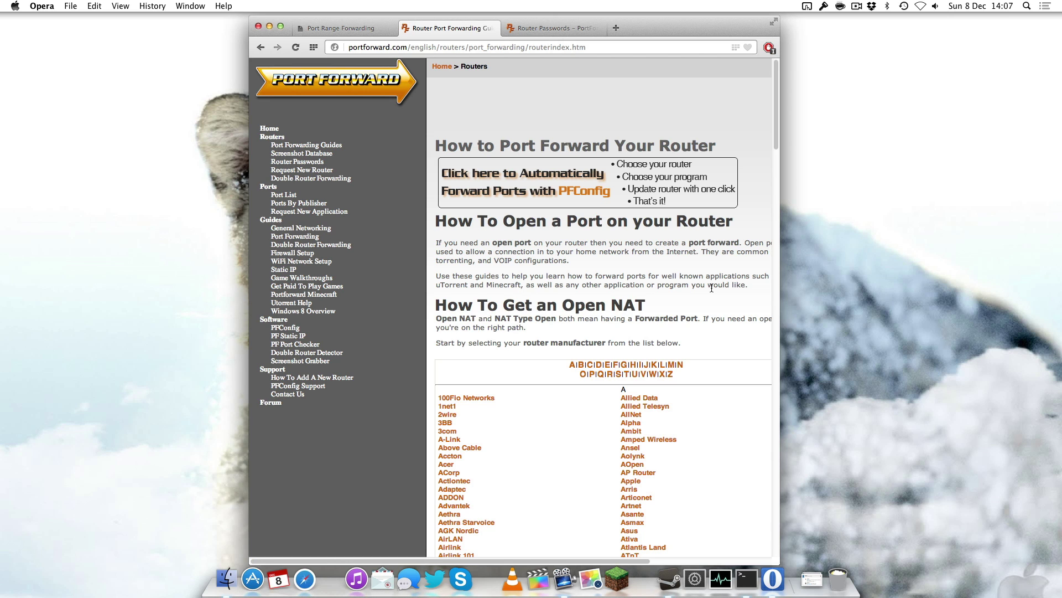
scroll(712, 288, "down", 5)
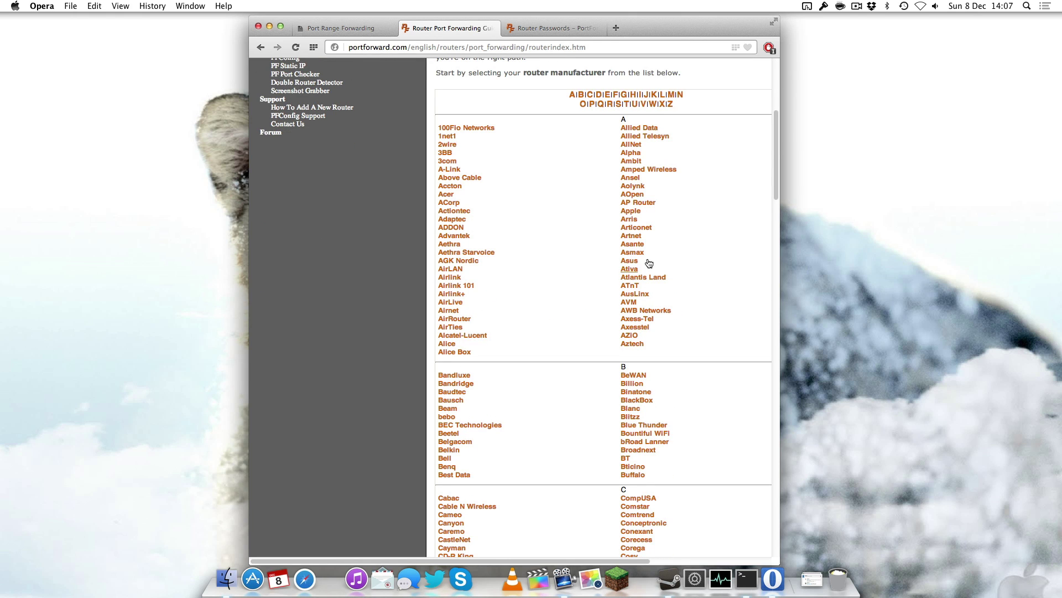
left_click(590, 95)
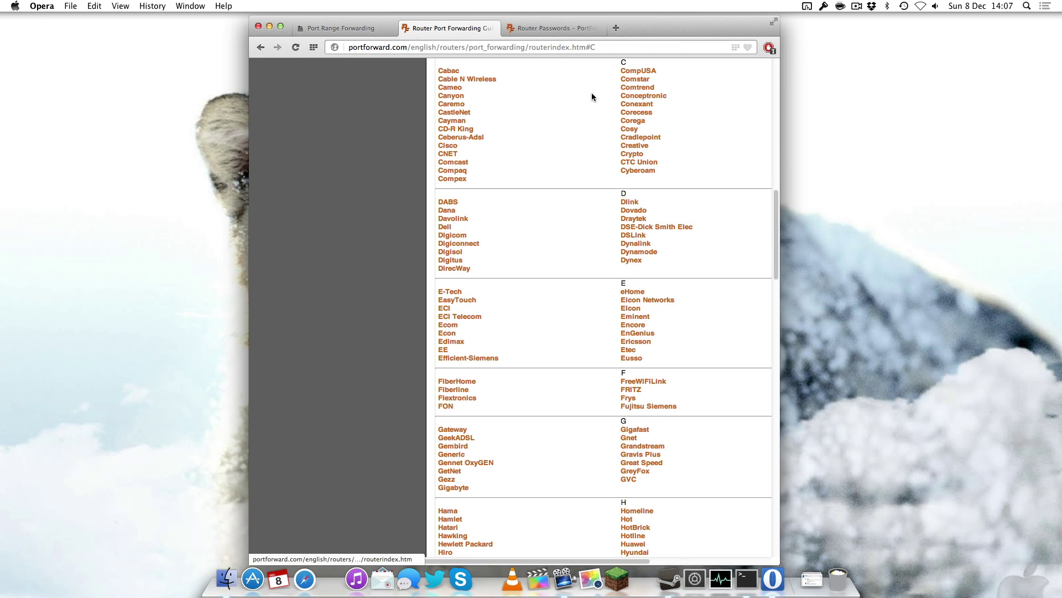
left_click(448, 145)
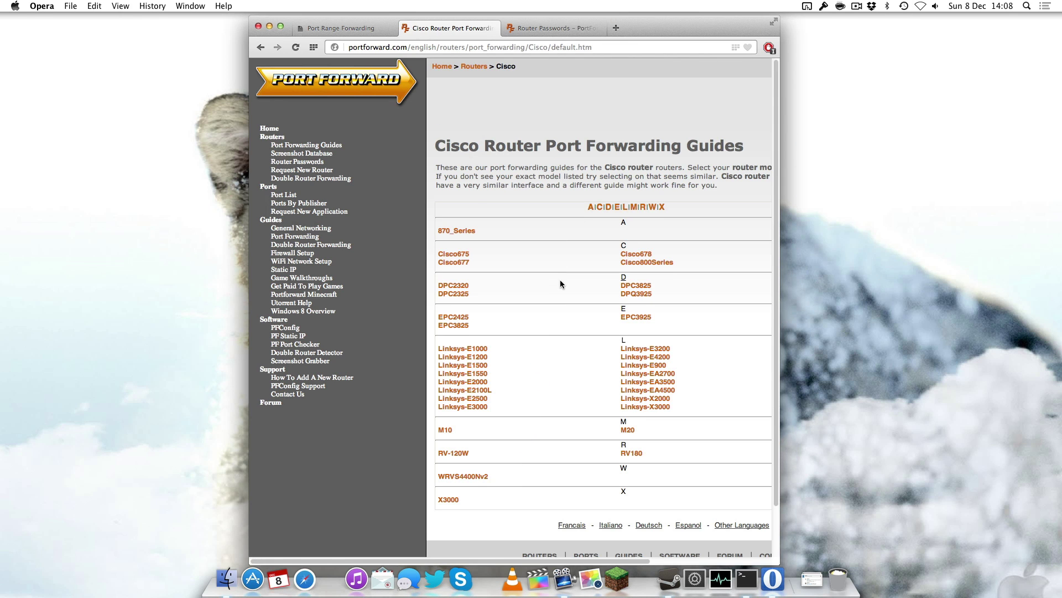
scroll(563, 283, "down", 2)
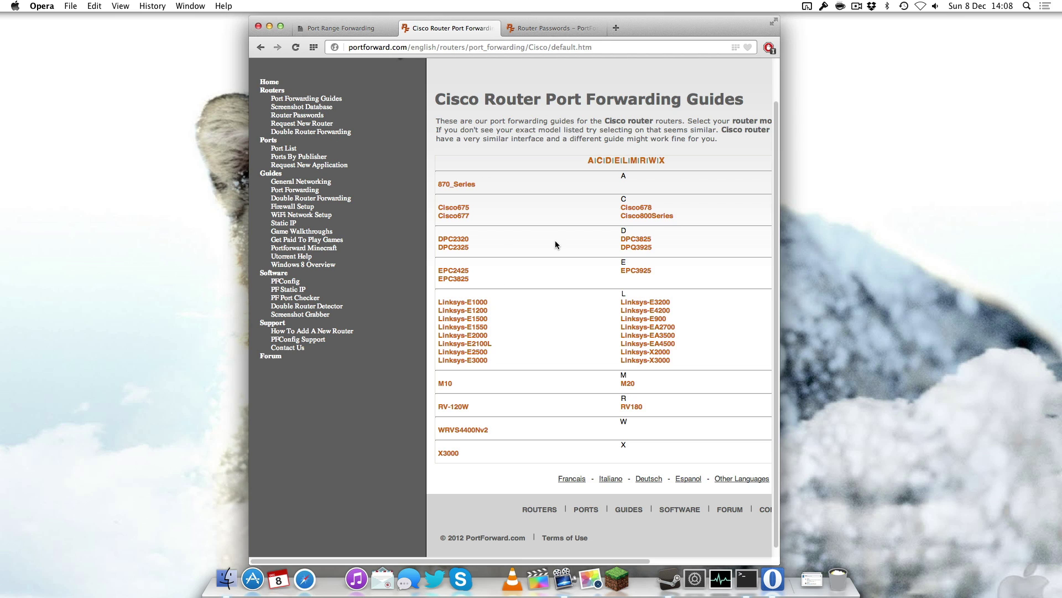
Open the Cisco EPC3925 guide, then widen the browser window and shift it left
left_click(646, 274)
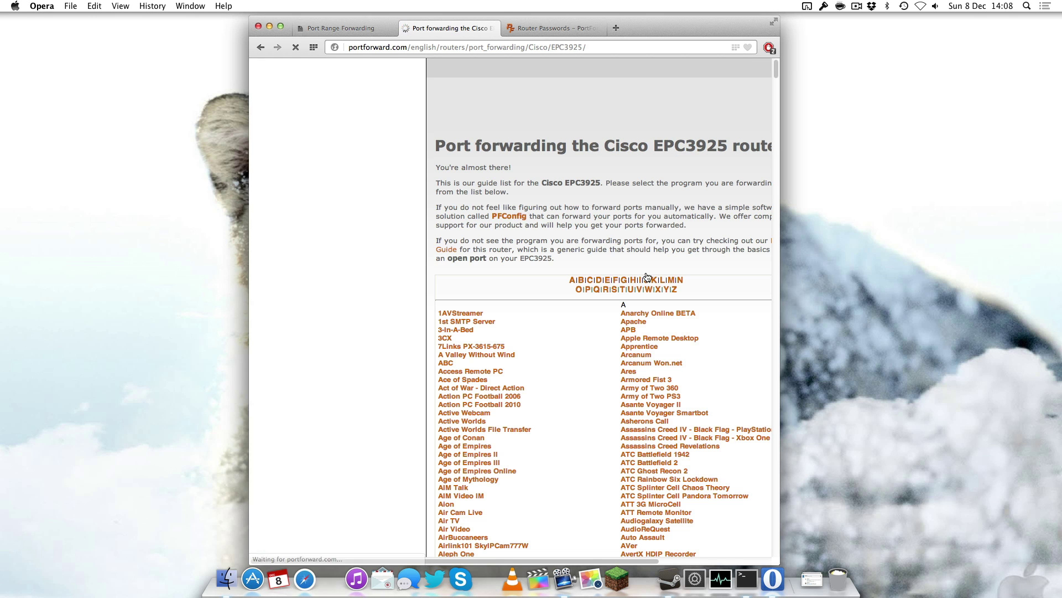
left_click_drag(782, 313, 828, 313)
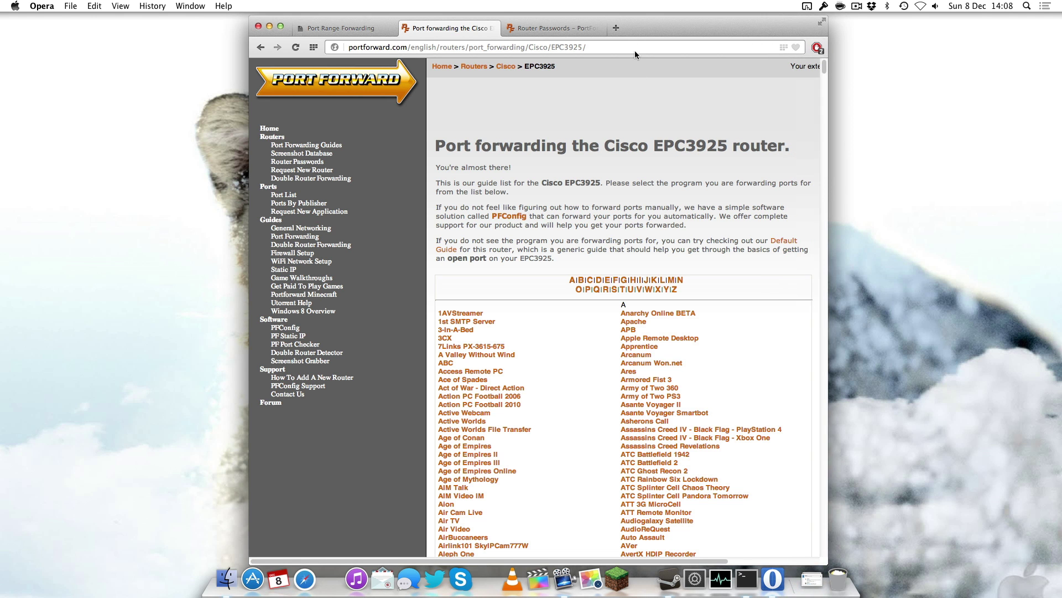
left_click_drag(636, 29, 596, 30)
scroll(673, 380, "down", 6)
scroll(709, 386, "up", 2)
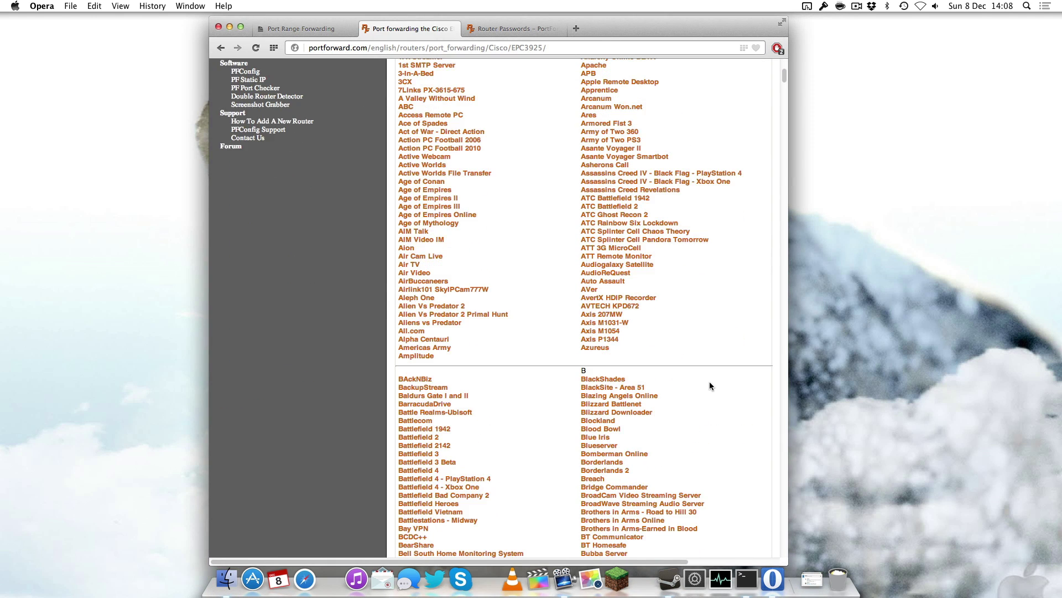
scroll(710, 386, "up", 3)
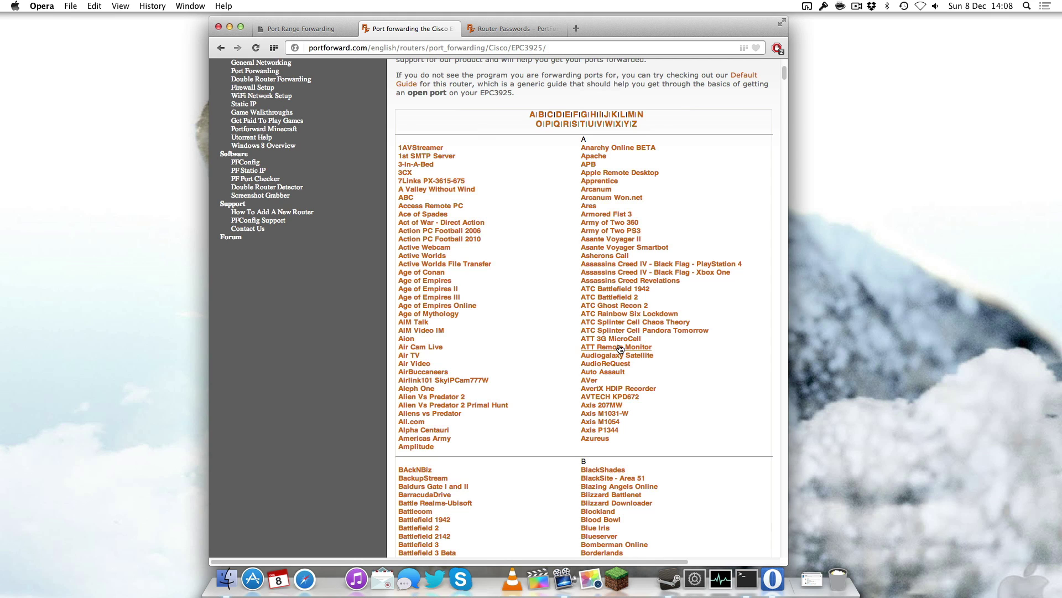
Jump to programs starting with T and read the Terraria port-forwarding guide
left_click(584, 124)
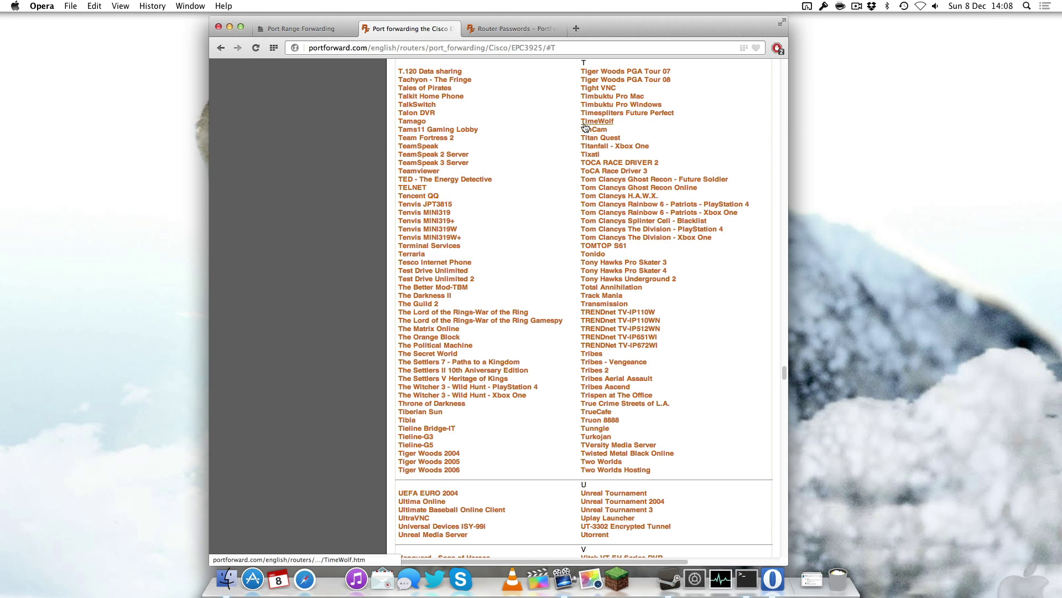
left_click(419, 256)
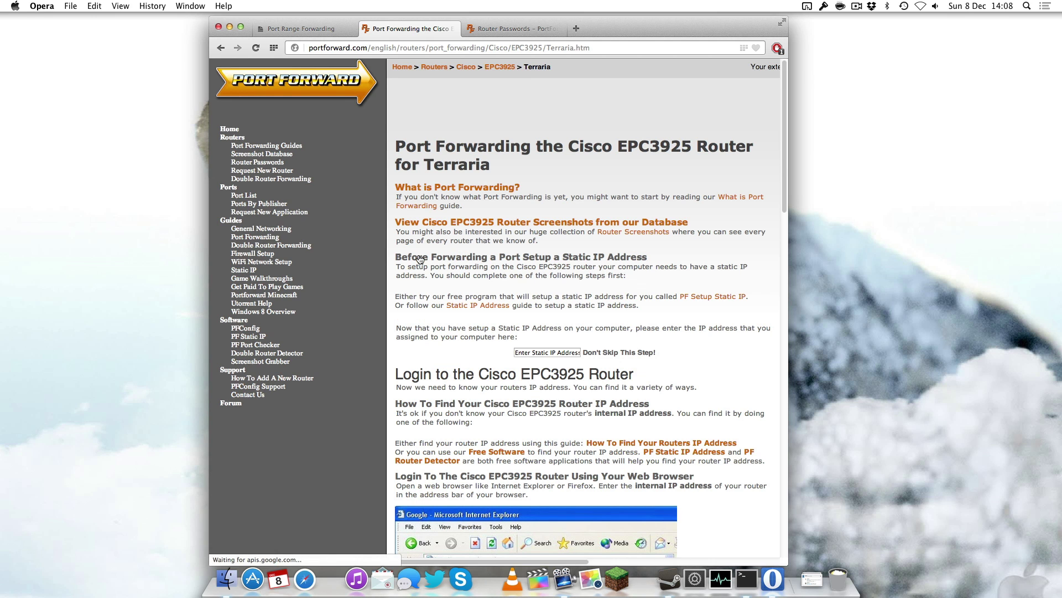
scroll(729, 332, "down", 2)
scroll(729, 331, "down", 15)
scroll(728, 330, "up", 12)
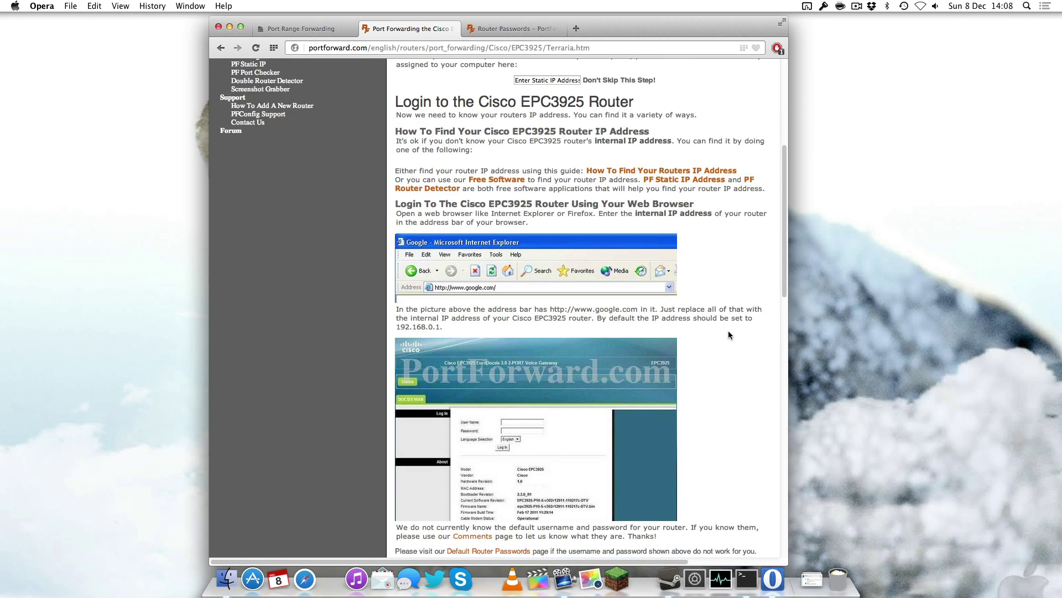
scroll(728, 331, "up", 5)
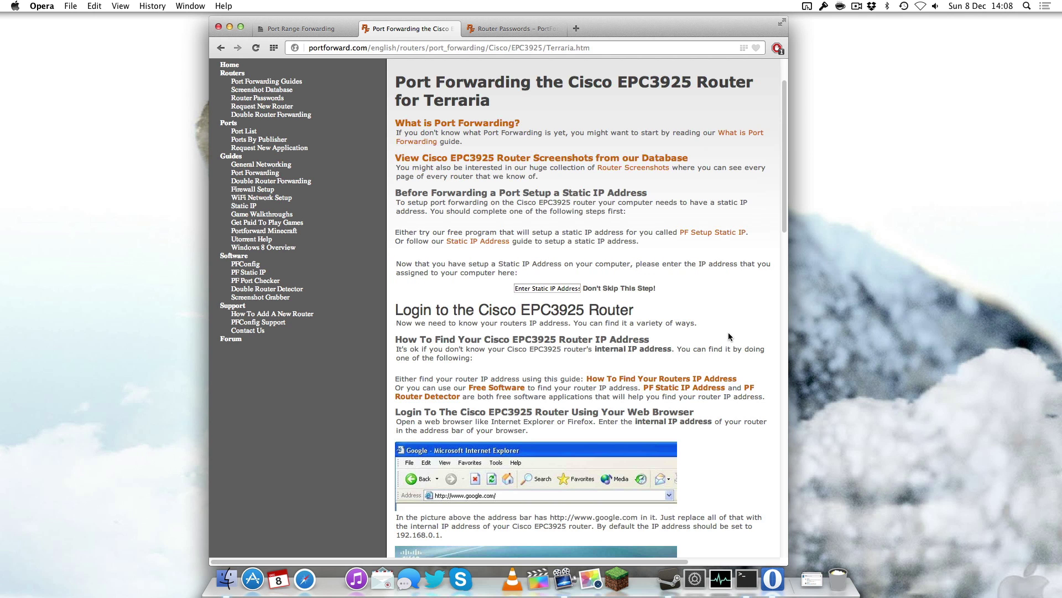
scroll(729, 334, "down", 5)
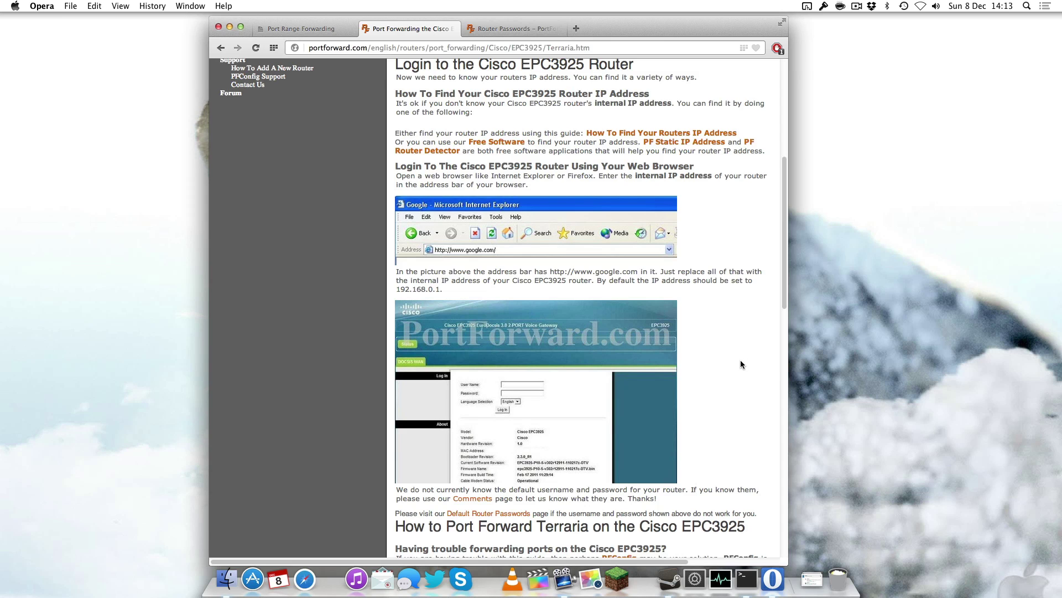
Open System Preferences' Network pane to view Ethernet 1's DHCP connection details
left_click(698, 588)
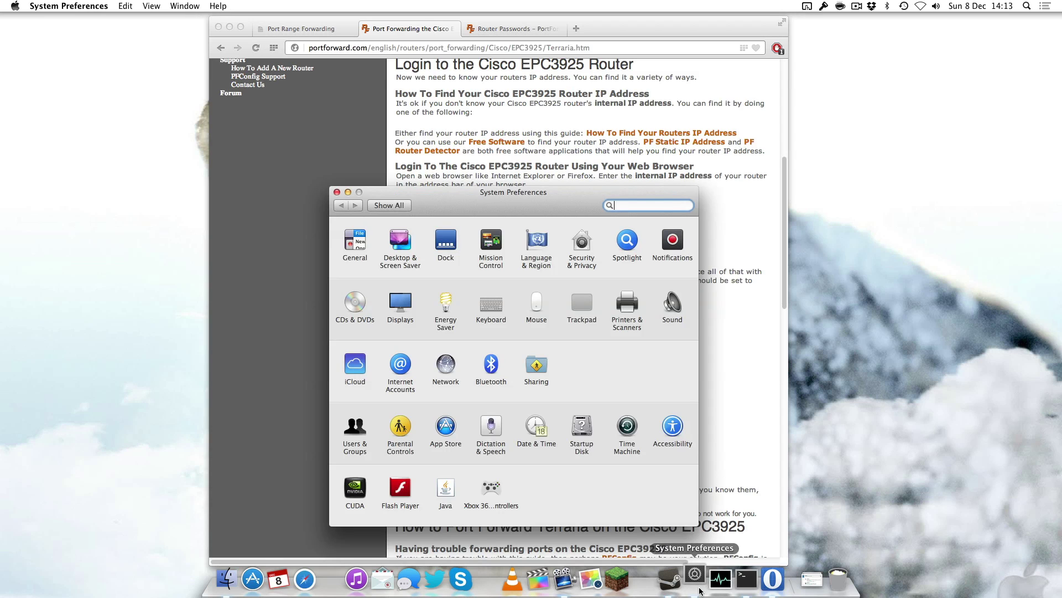
left_click(452, 373)
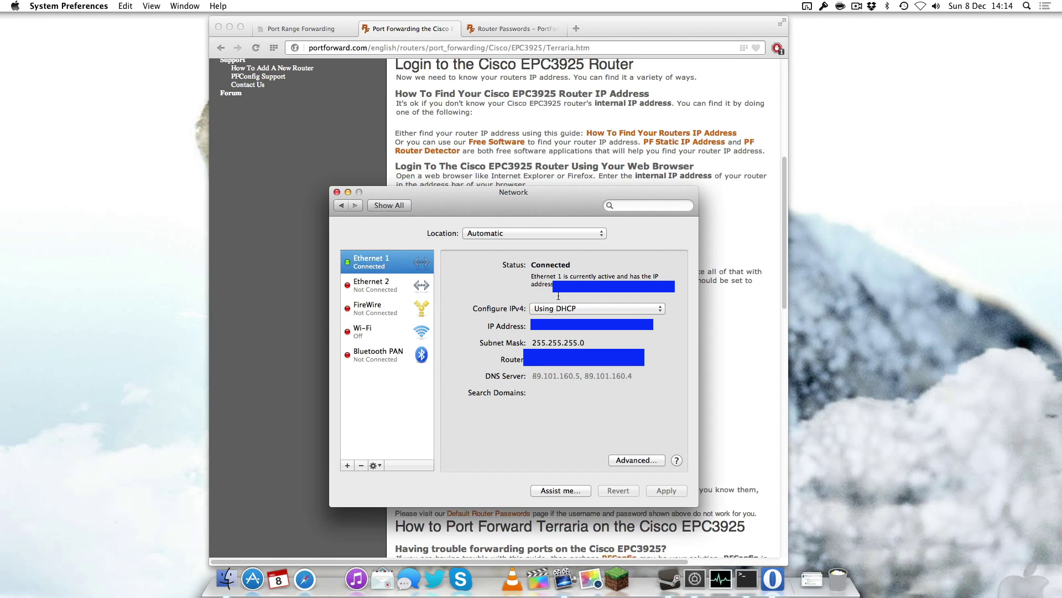
left_click(592, 330)
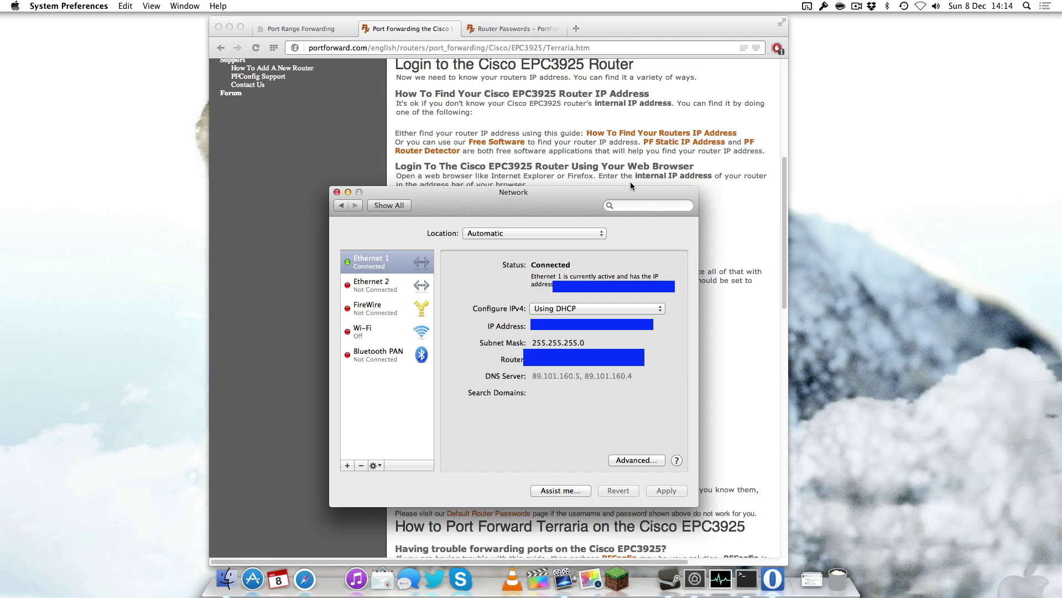
Load the router's address 192.168.1.1 in a new Opera tab
left_click(617, 34)
left_click(576, 28)
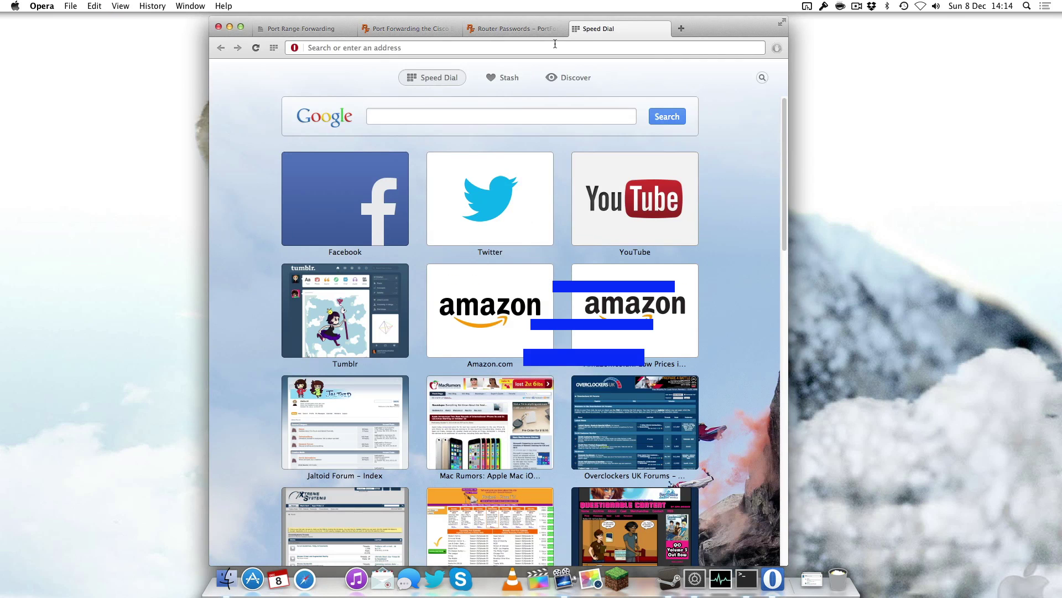
type("192.168.1.1")
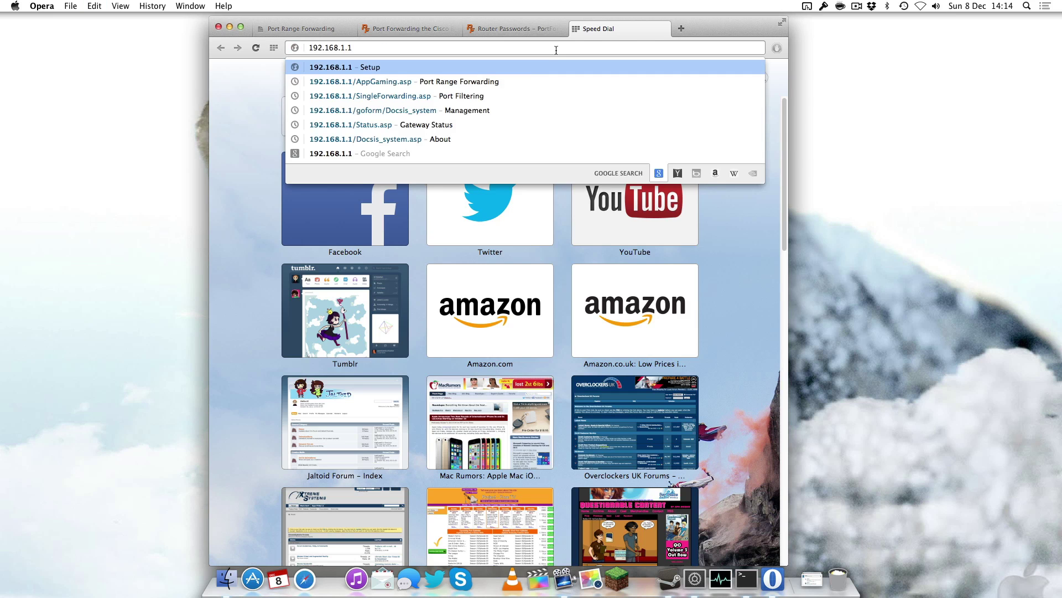
key("Return")
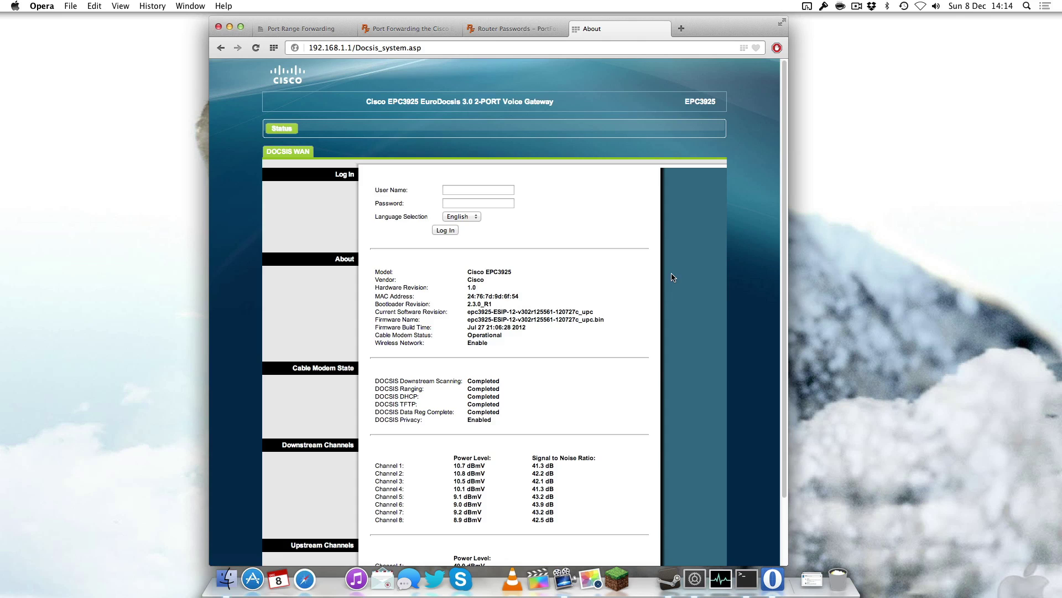
Look over the router's page, then return to the Router Passwords guide tab
scroll(674, 274, "down", 3)
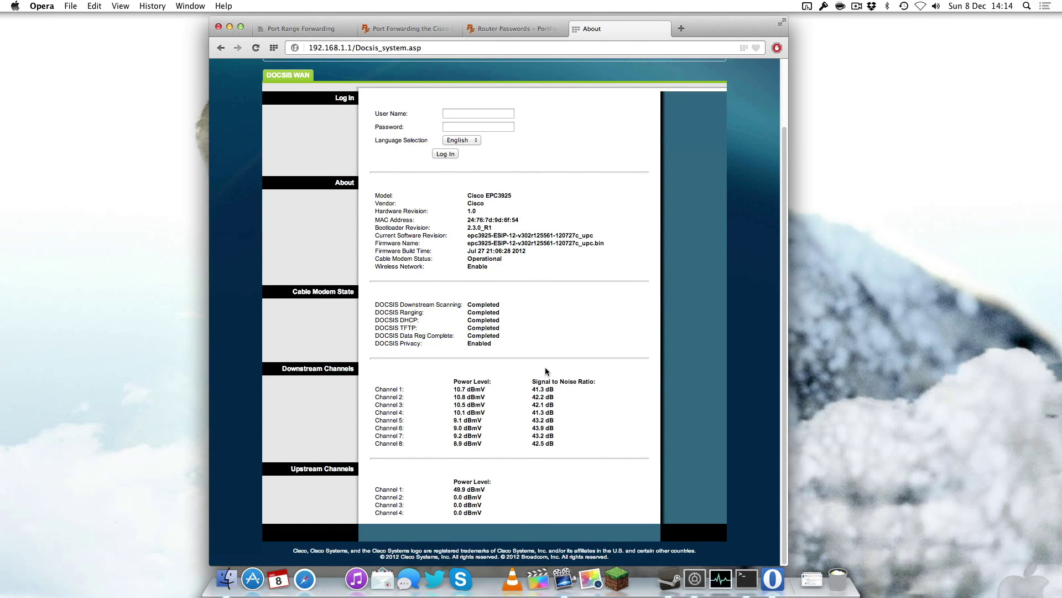
scroll(546, 368, "up", 3)
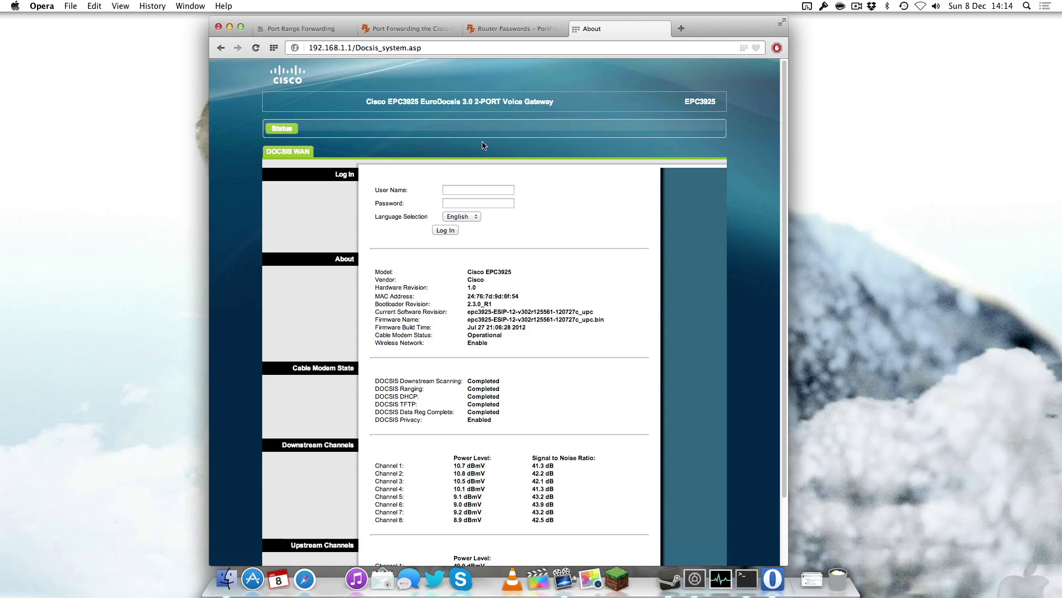
left_click(508, 28)
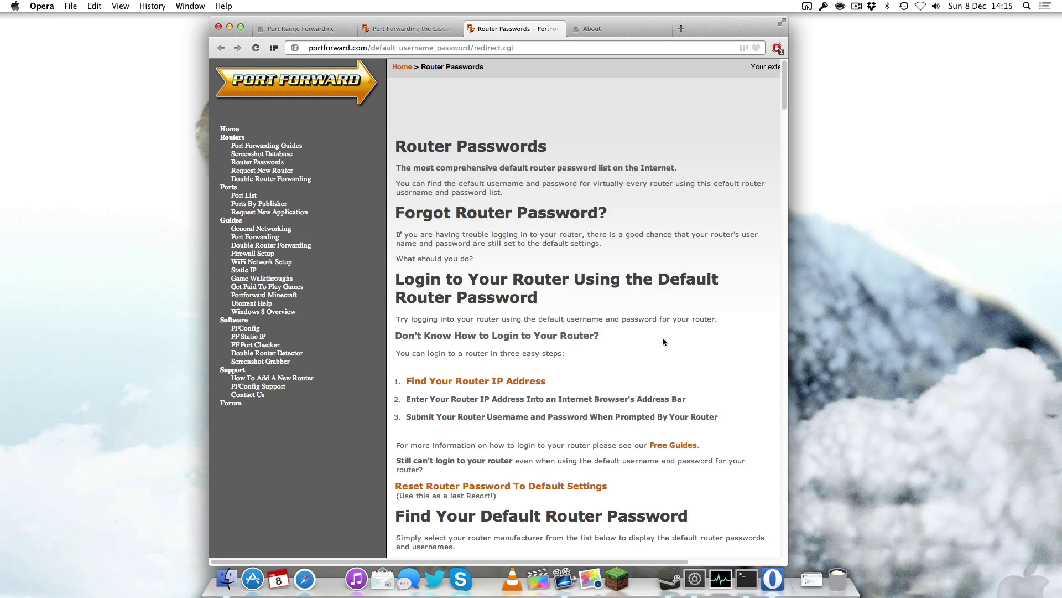
Scroll up and down through the Router Passwords page's alphabetical manufacturer list
scroll(667, 336, "down", 10)
scroll(666, 337, "up", 3)
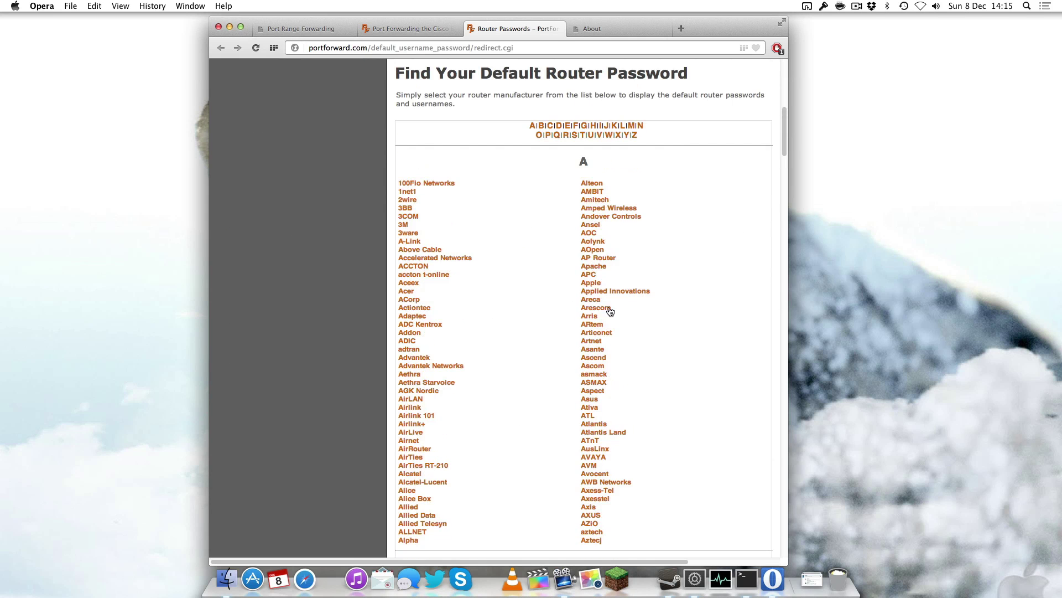
scroll(550, 363, "down", 1)
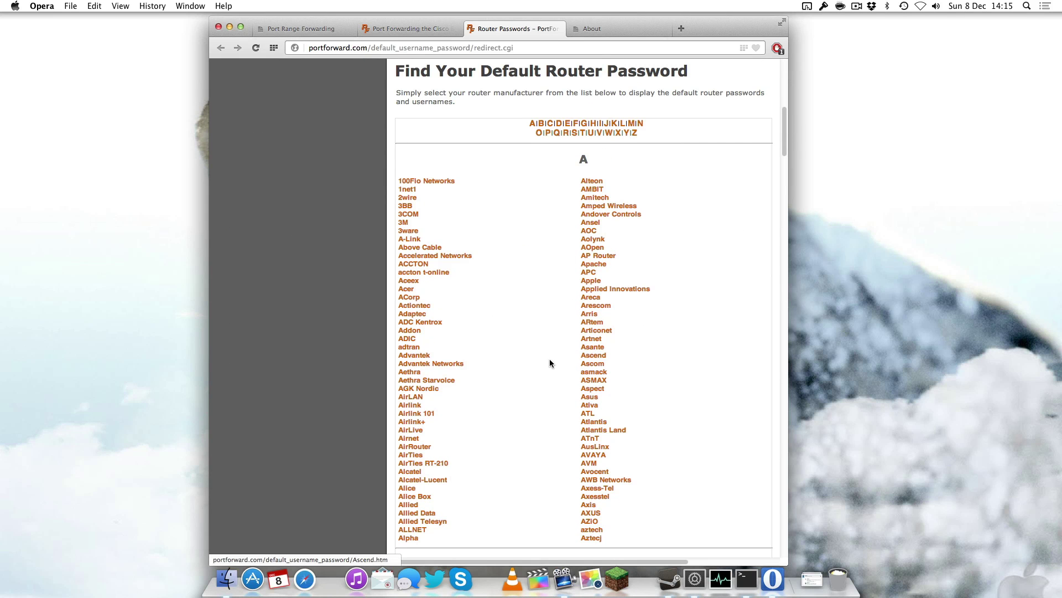
scroll(550, 363, "down", 5)
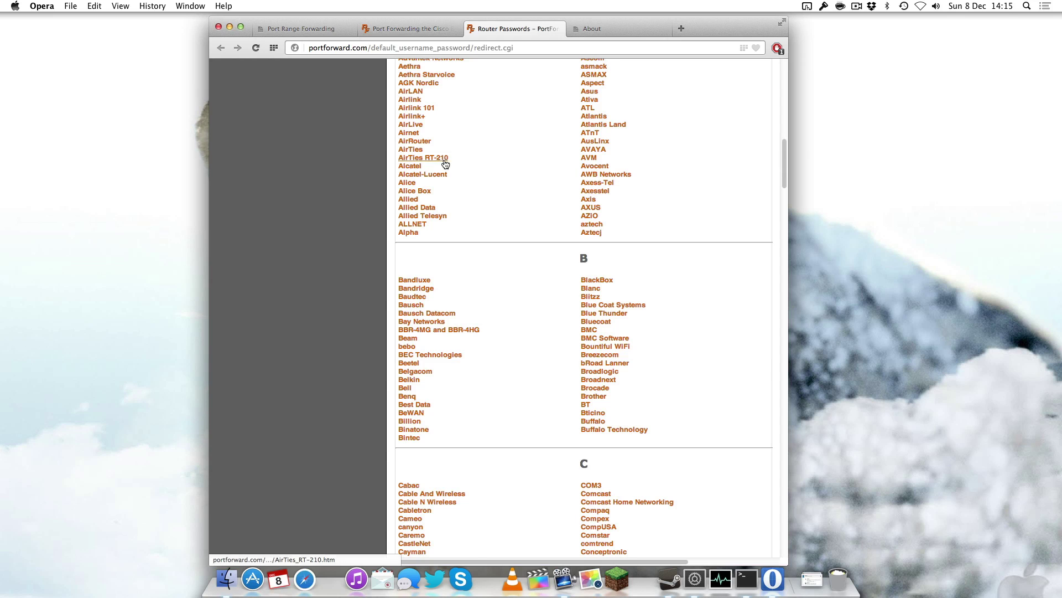
scroll(508, 208, "up", 4)
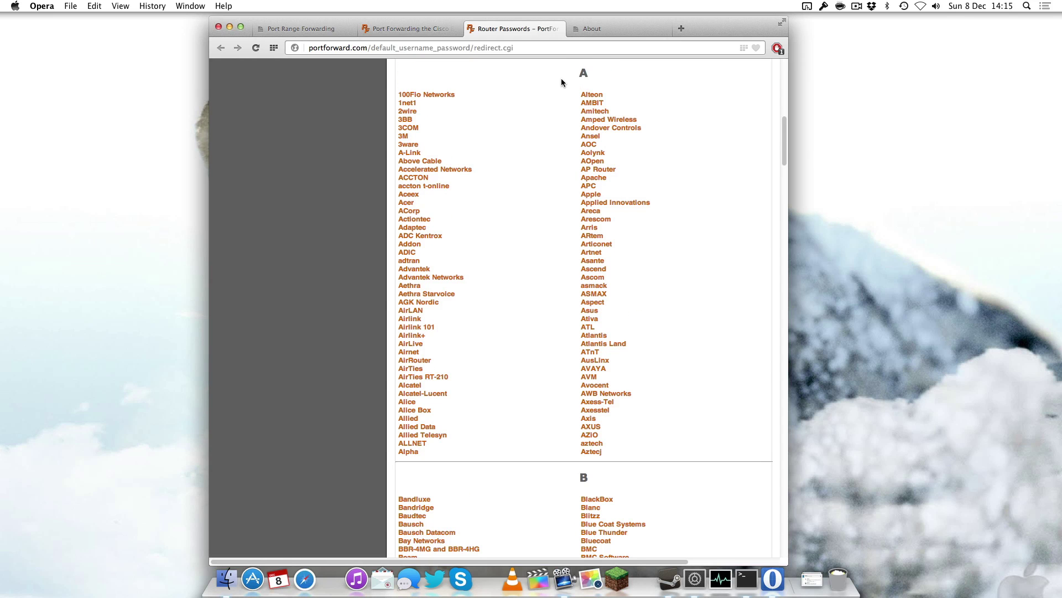
left_click(619, 30)
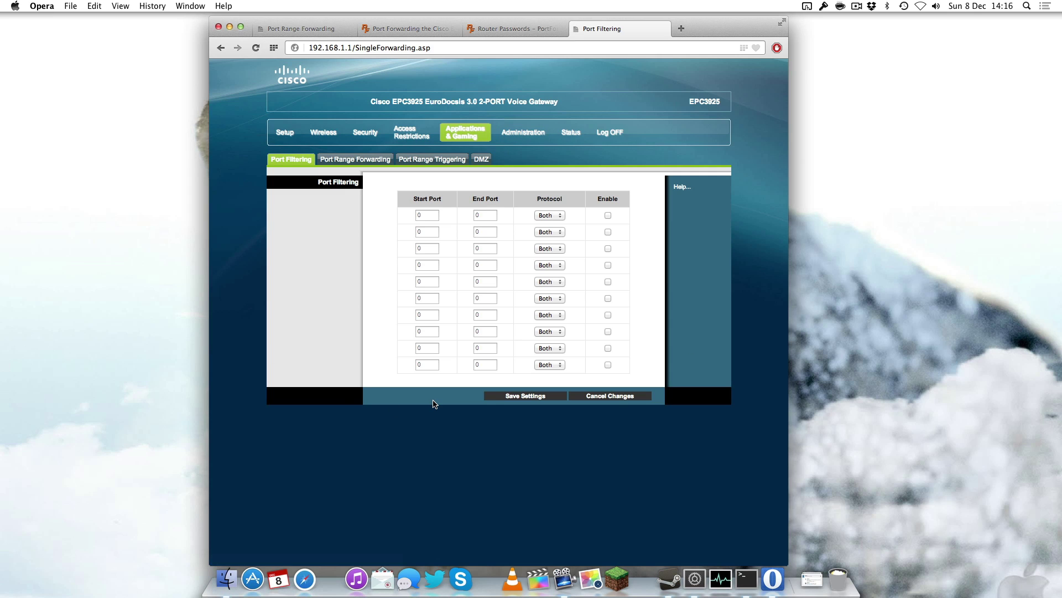
left_click(410, 31)
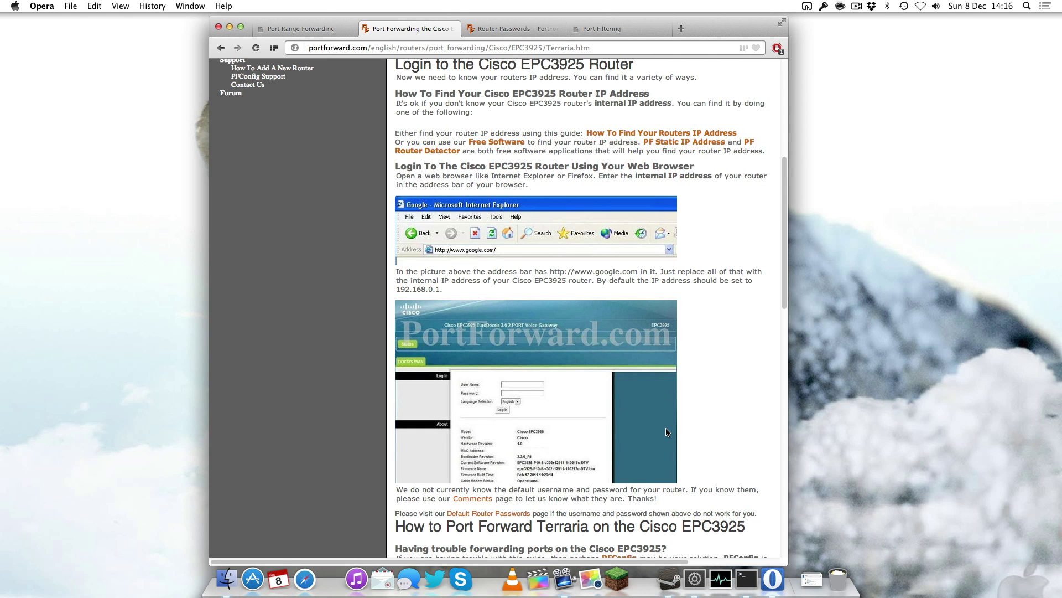
scroll(668, 432, "down", 8)
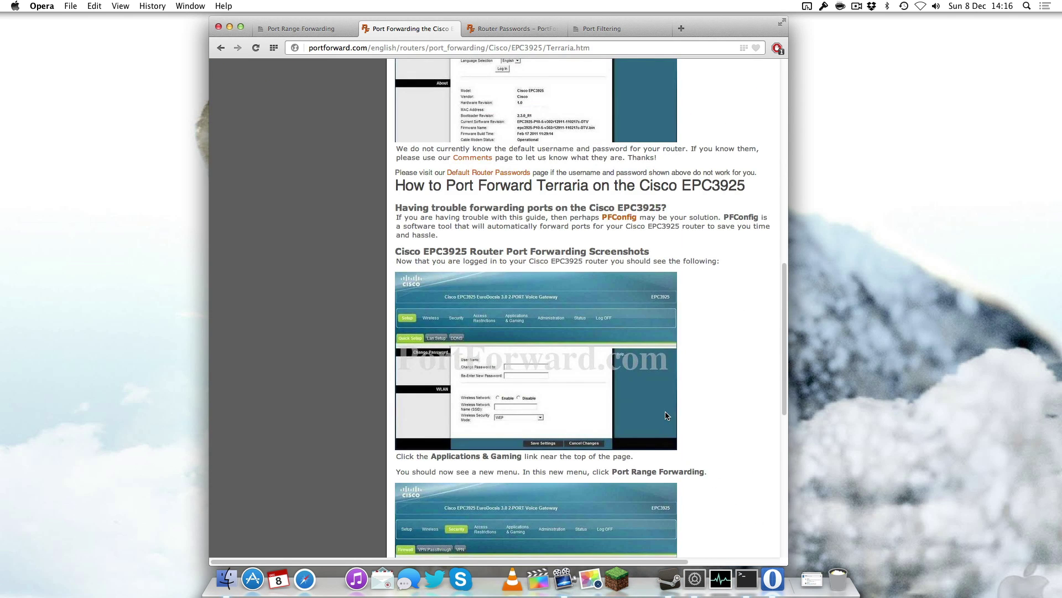
scroll(696, 412, "up", 4)
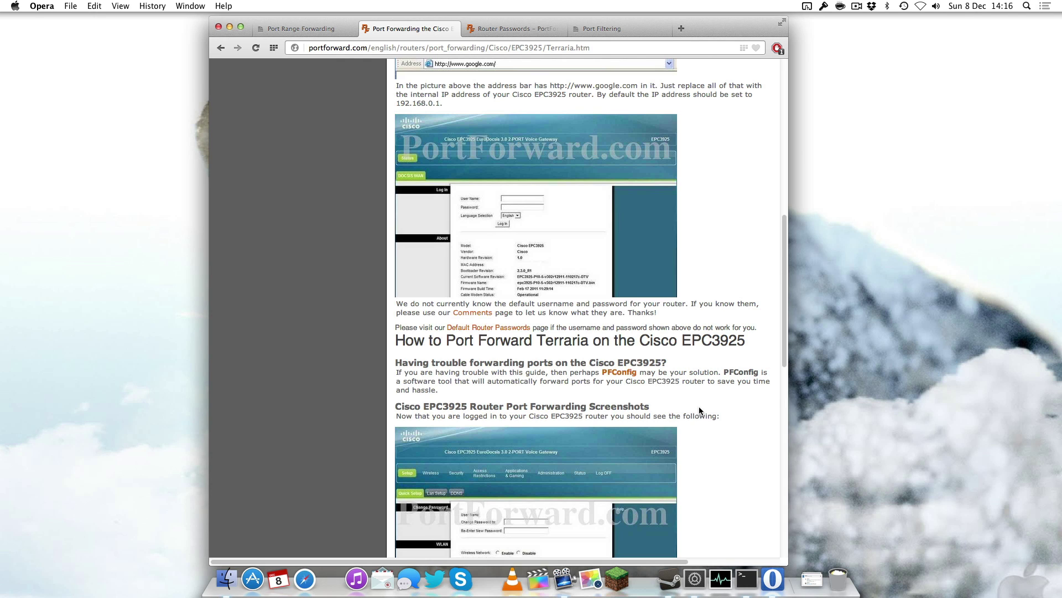
left_click(623, 31)
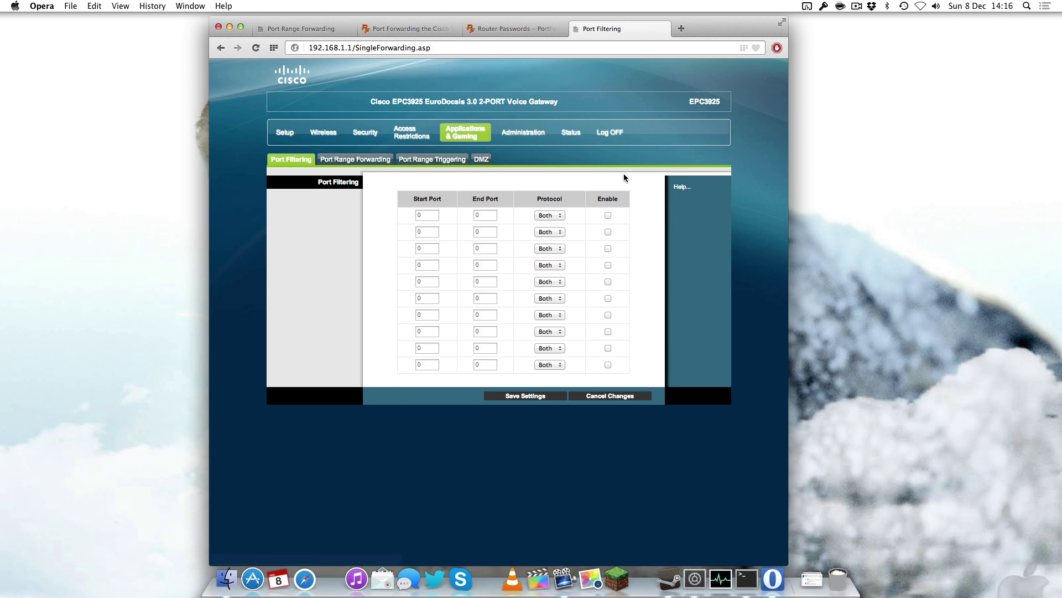
In Port Range Forwarding, keep the port 21025 rule on Both protocols and save the settings
left_click(351, 160)
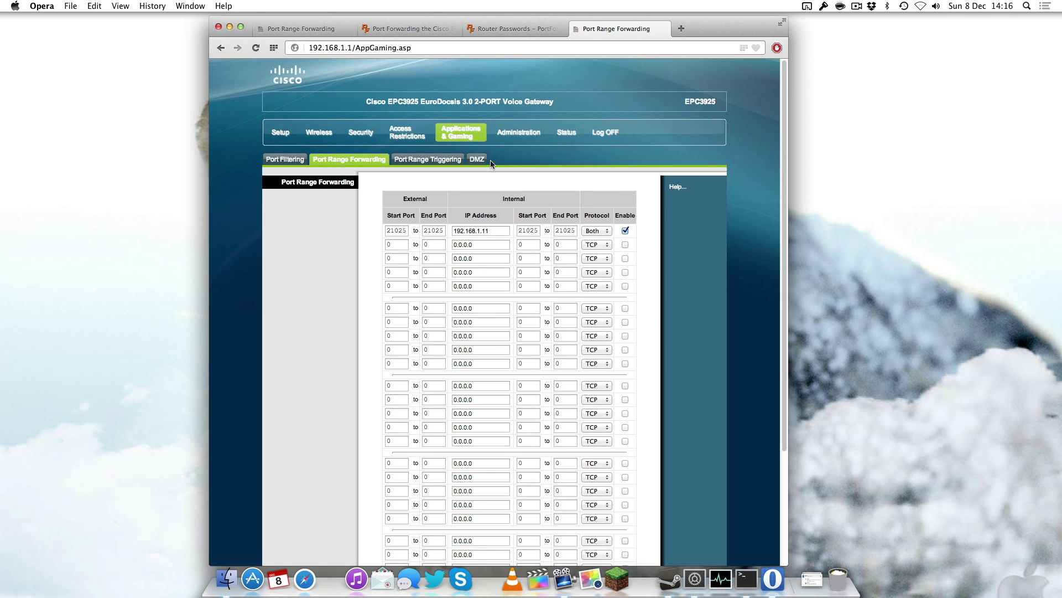
scroll(671, 316, "down", 10)
scroll(680, 330, "up", 8)
scroll(694, 349, "up", 2)
left_click(609, 228)
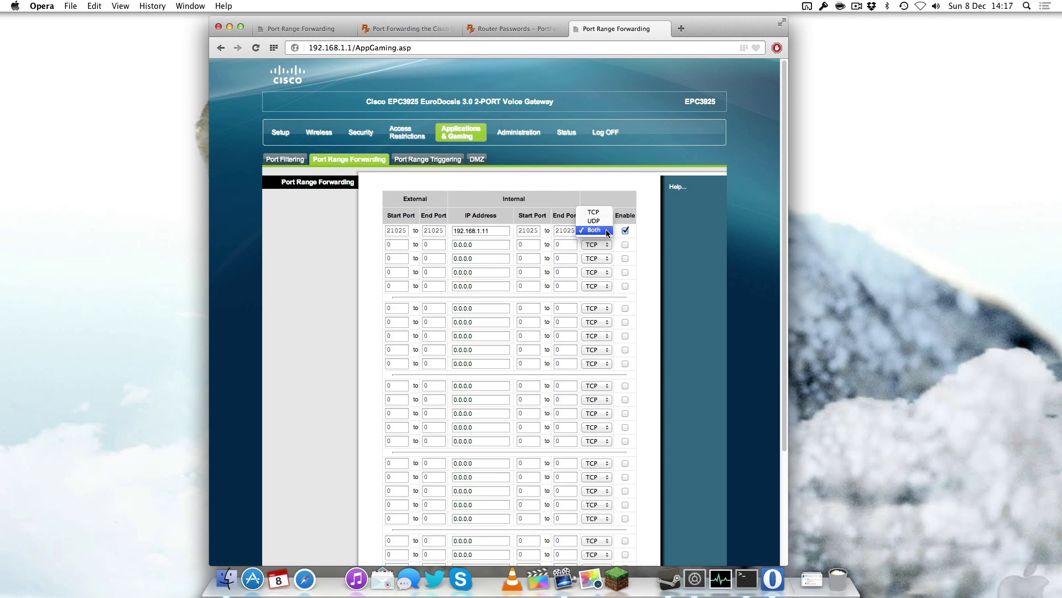
left_click(605, 229)
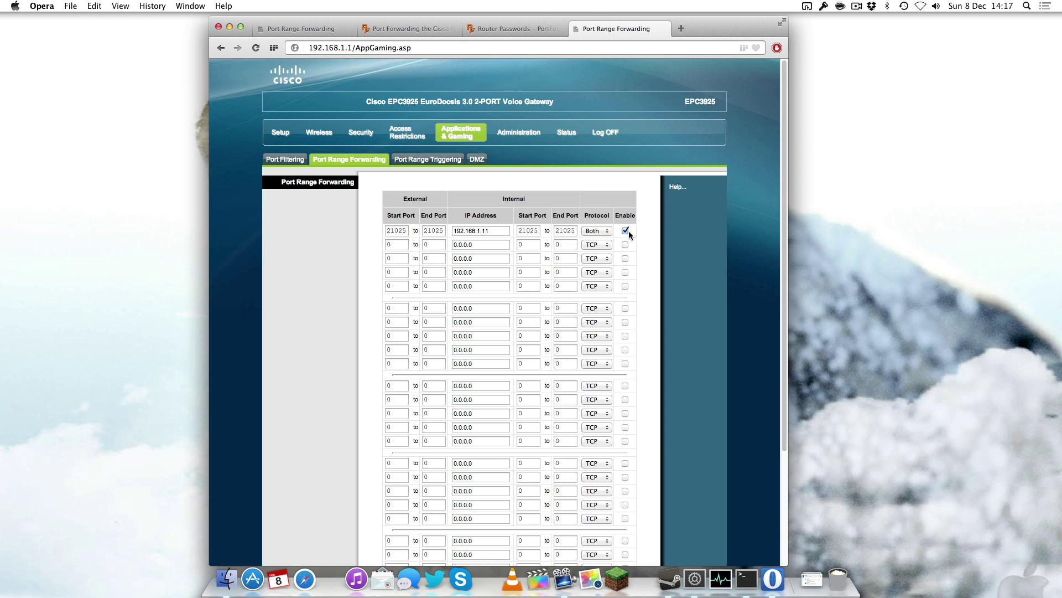
scroll(628, 230, "down", 5)
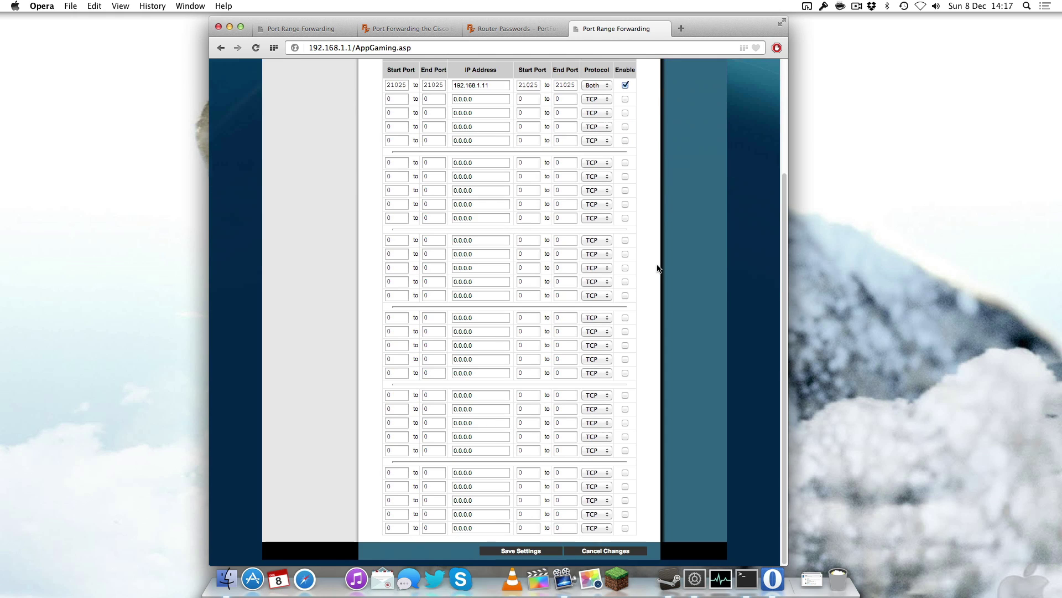
left_click(534, 550)
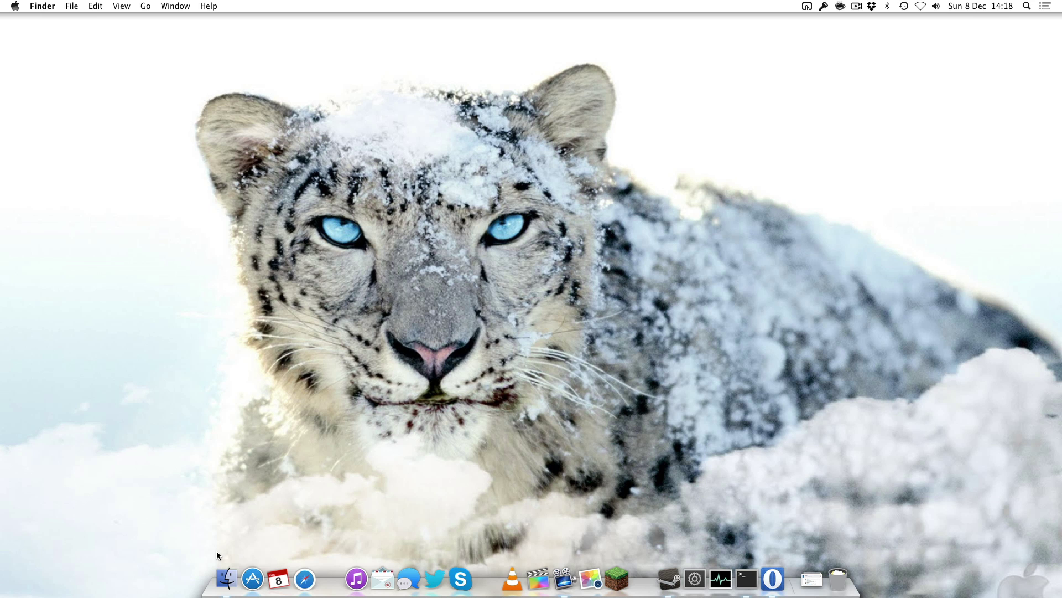
Open Finder and go to the hidden user Library's Application Support folder
left_click(226, 577)
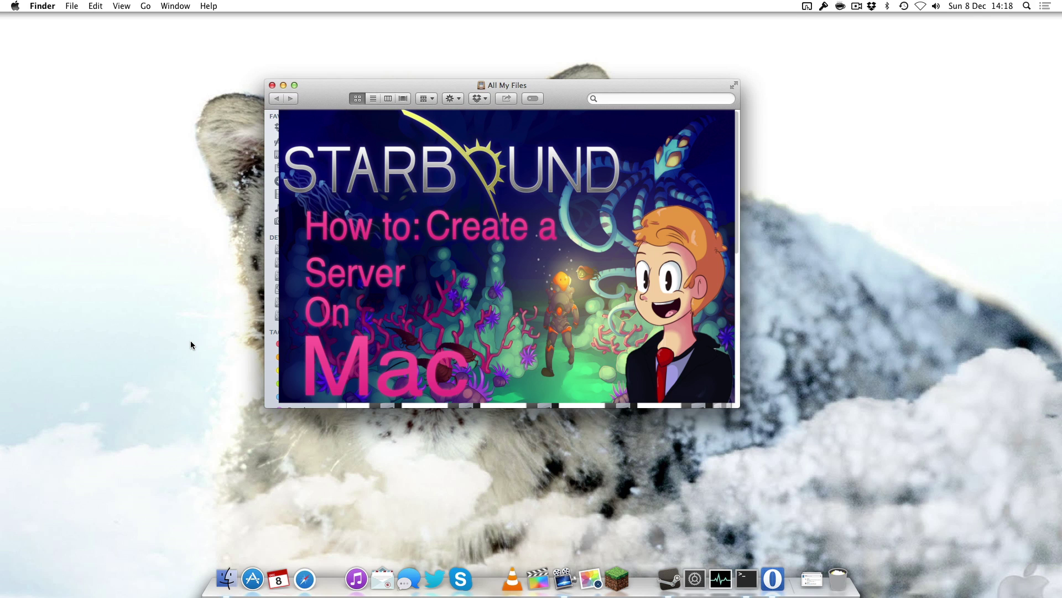
left_click(147, 7)
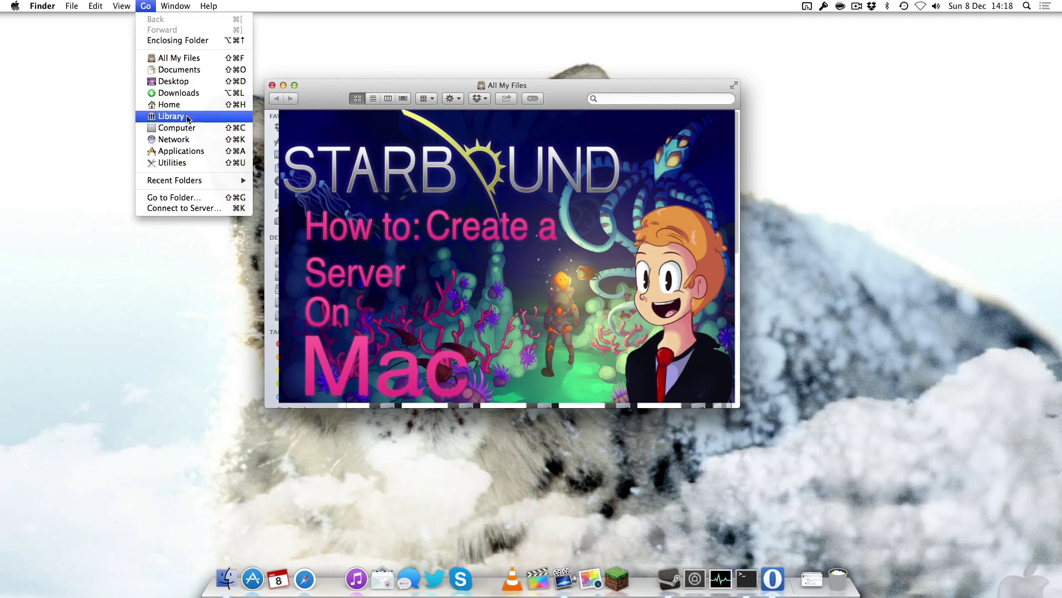
key("alt")
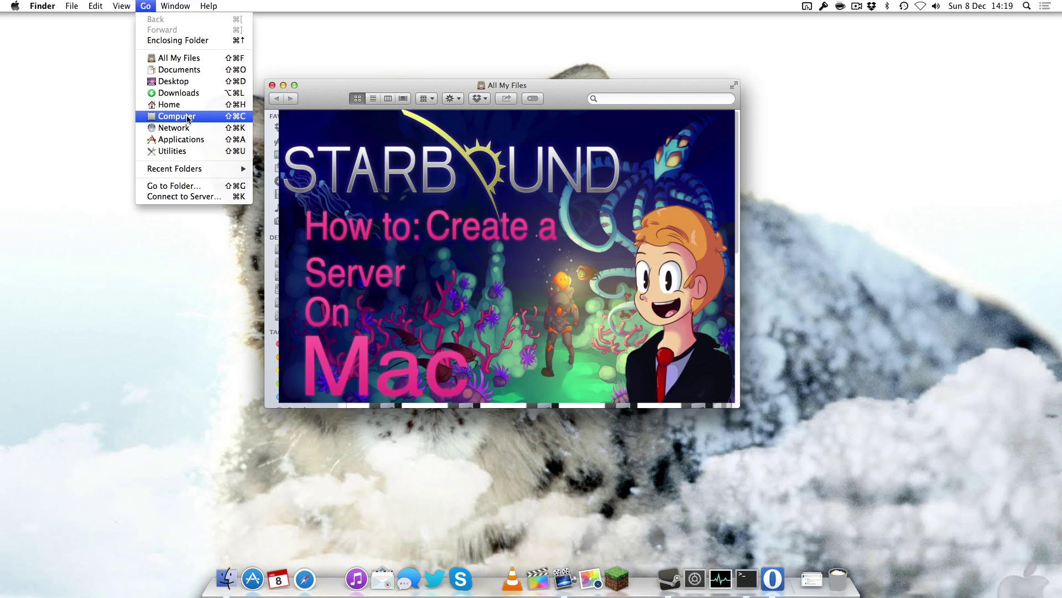
key("alt")
left_click(187, 118)
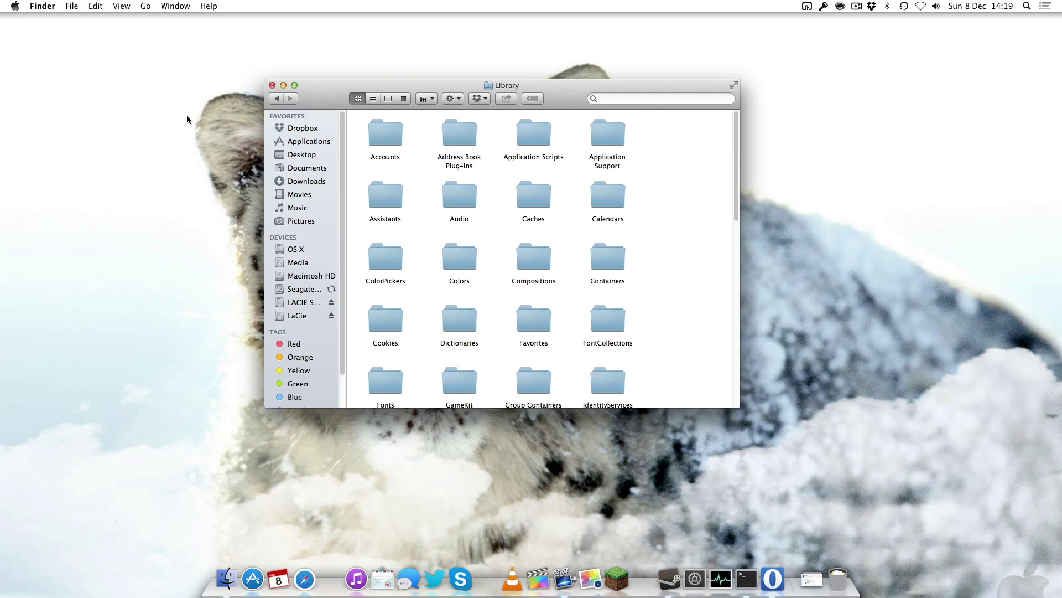
left_click(609, 138)
double_click(608, 137)
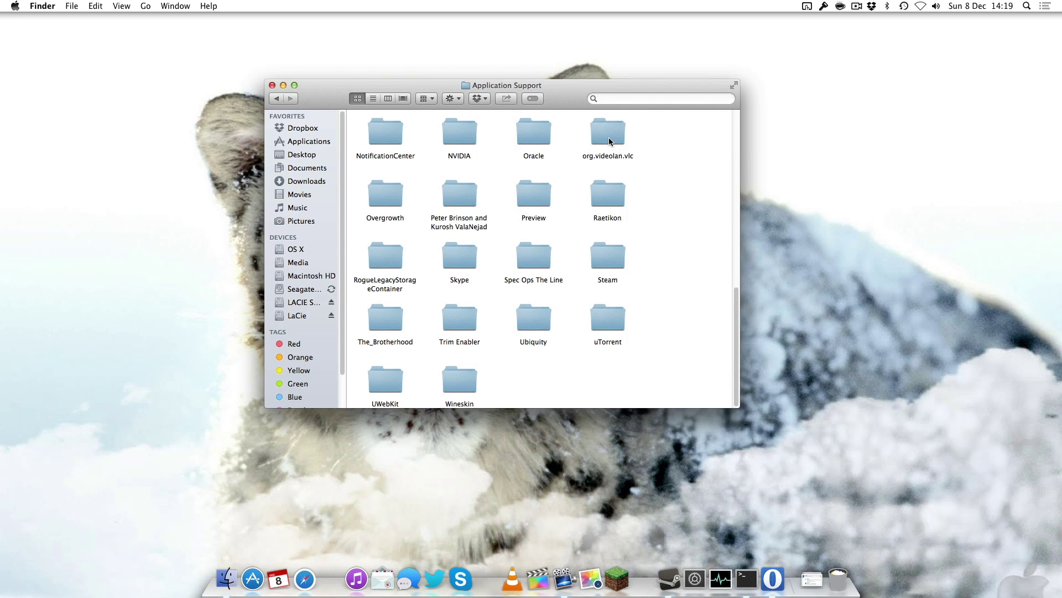
Navigate through Steam, SteamApps and common into the Starbound game folder
double_click(615, 258)
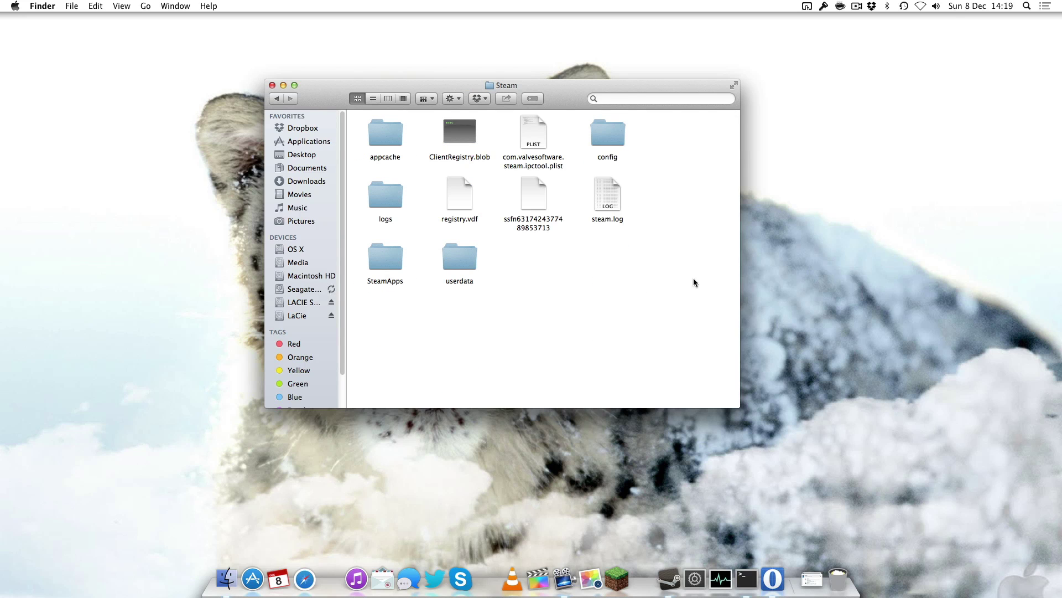
left_click(388, 271)
double_click(388, 271)
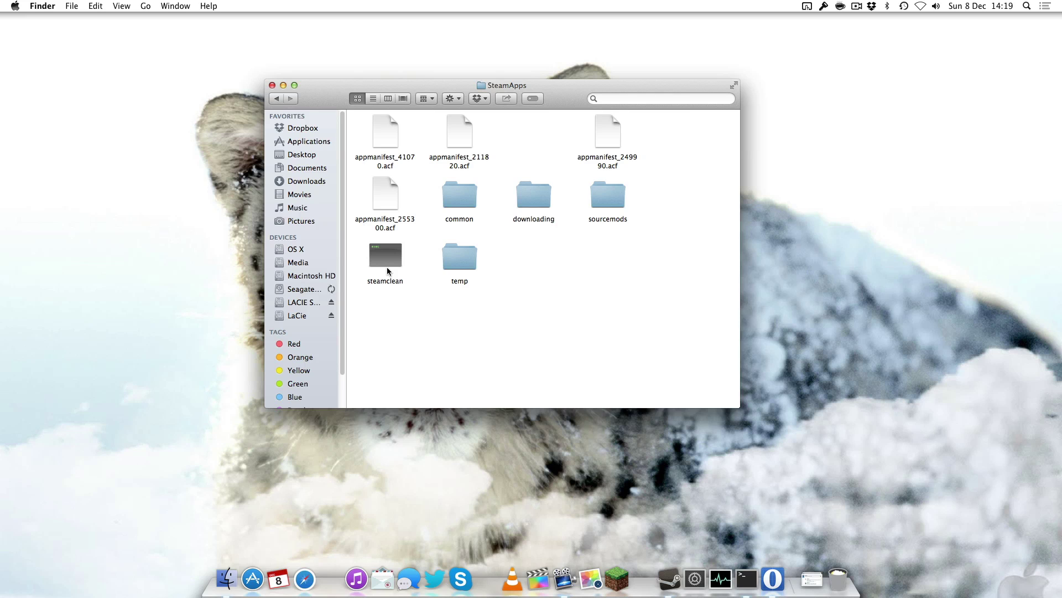
left_click(466, 204)
double_click(465, 205)
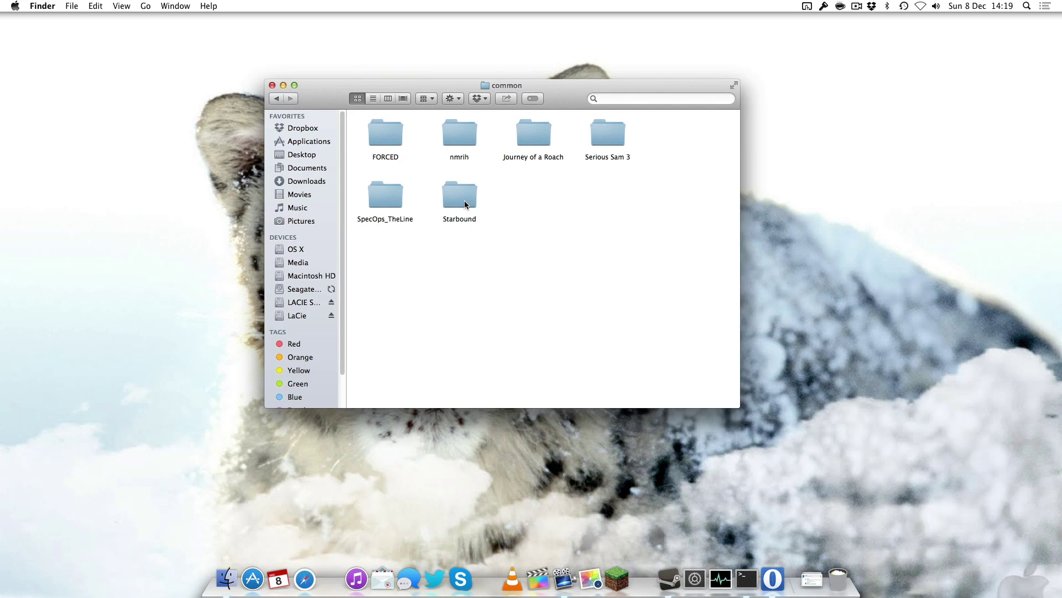
double_click(462, 194)
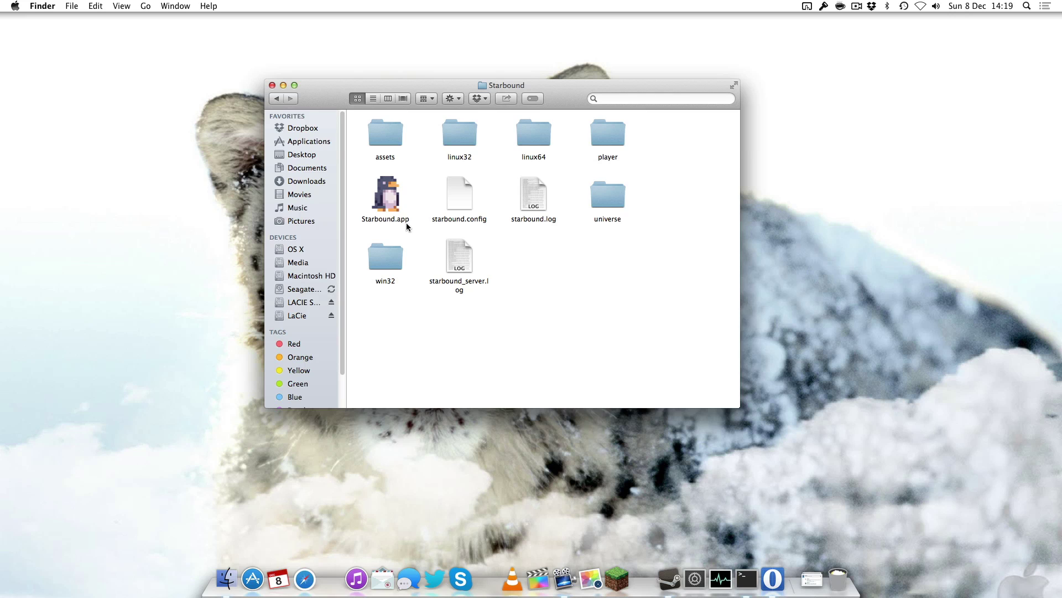
Show Starbound.app's package contents and launch starbound_server from Contents/MacOS
right_click(387, 197)
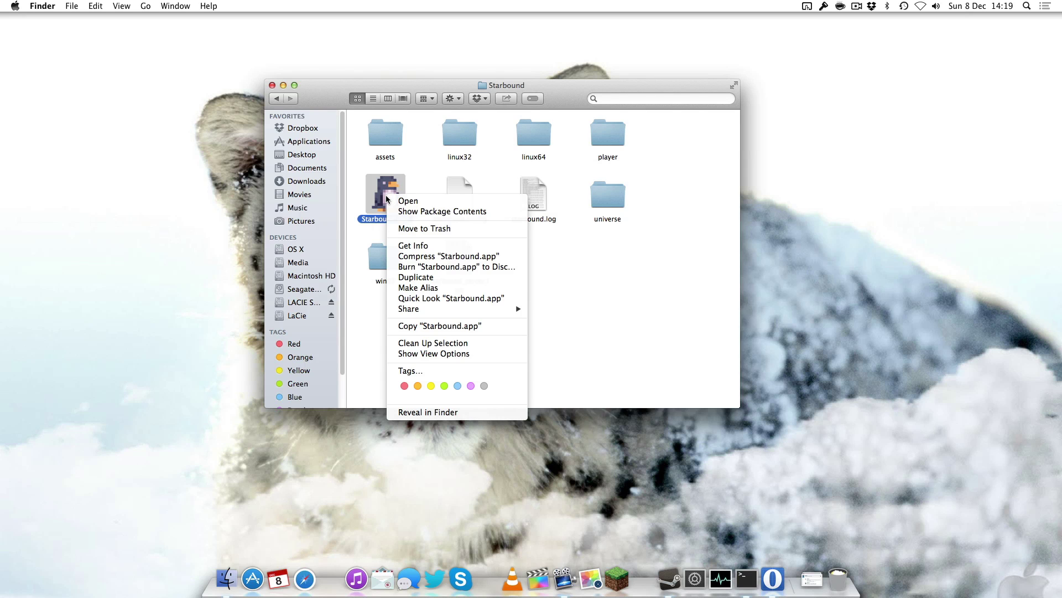
left_click(422, 212)
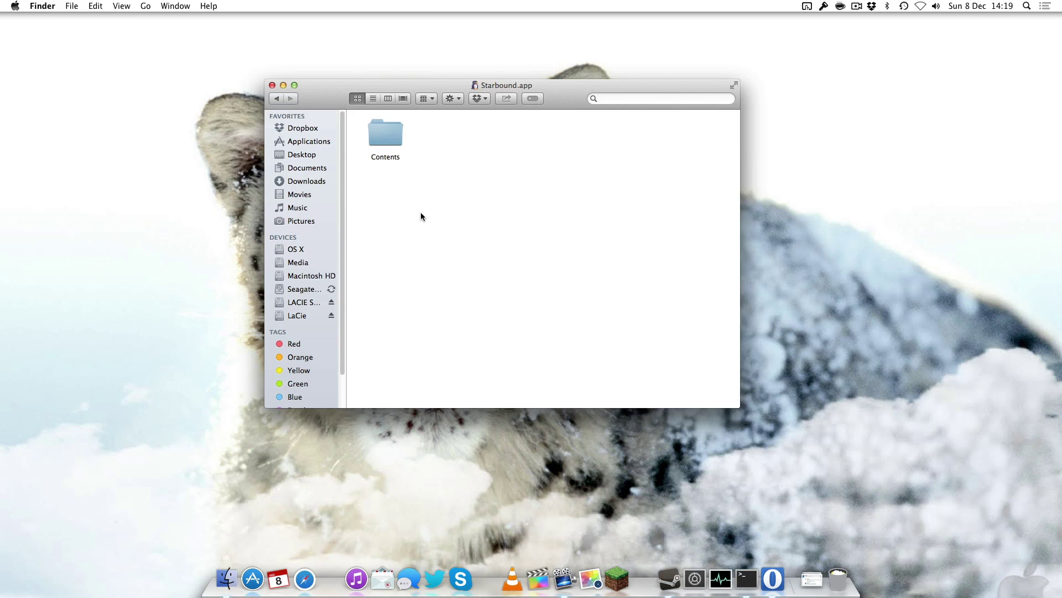
double_click(389, 132)
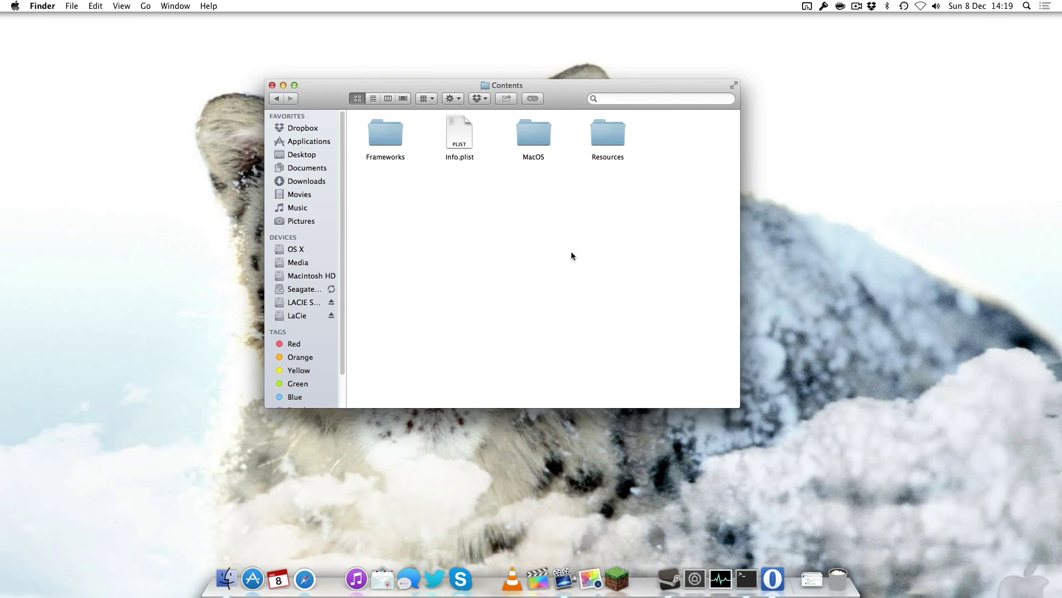
double_click(542, 139)
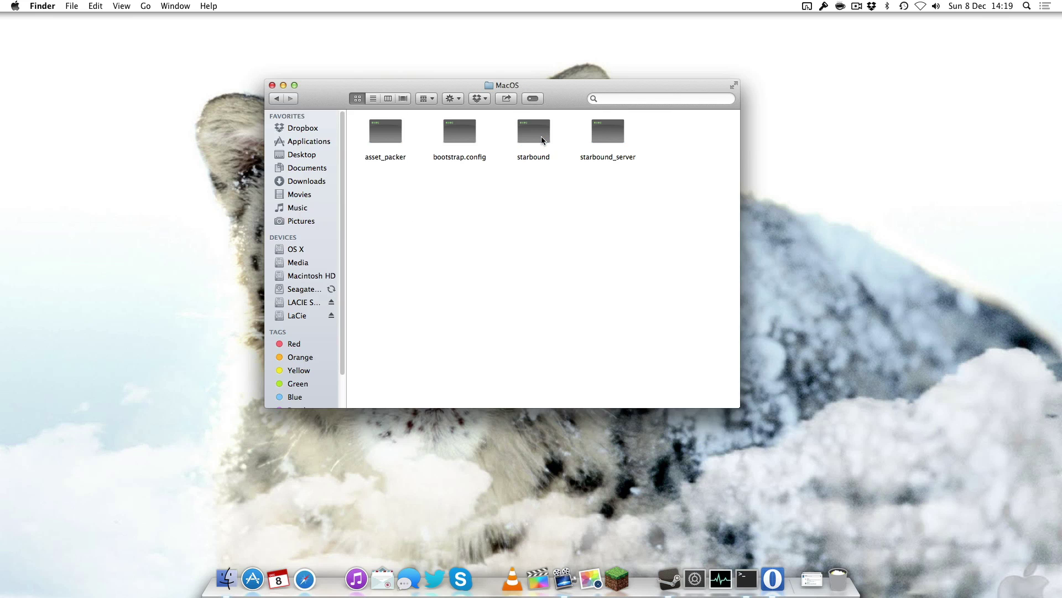
double_click(615, 157)
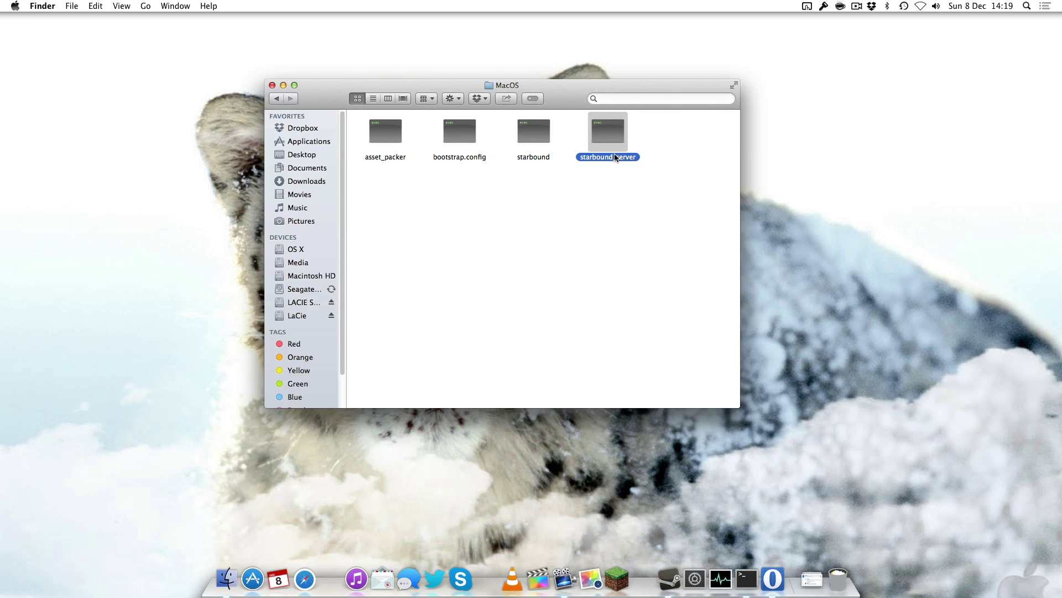
left_click_drag(735, 272, 663, 246)
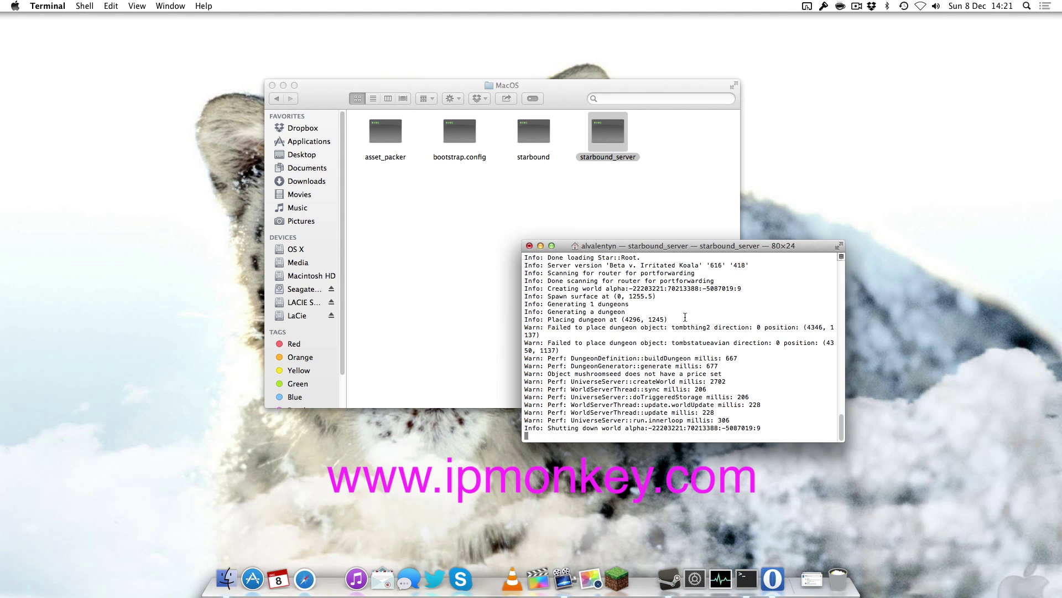
Bring up the ipmonkey page and select the IP Address line to read the public IP
left_click(790, 570)
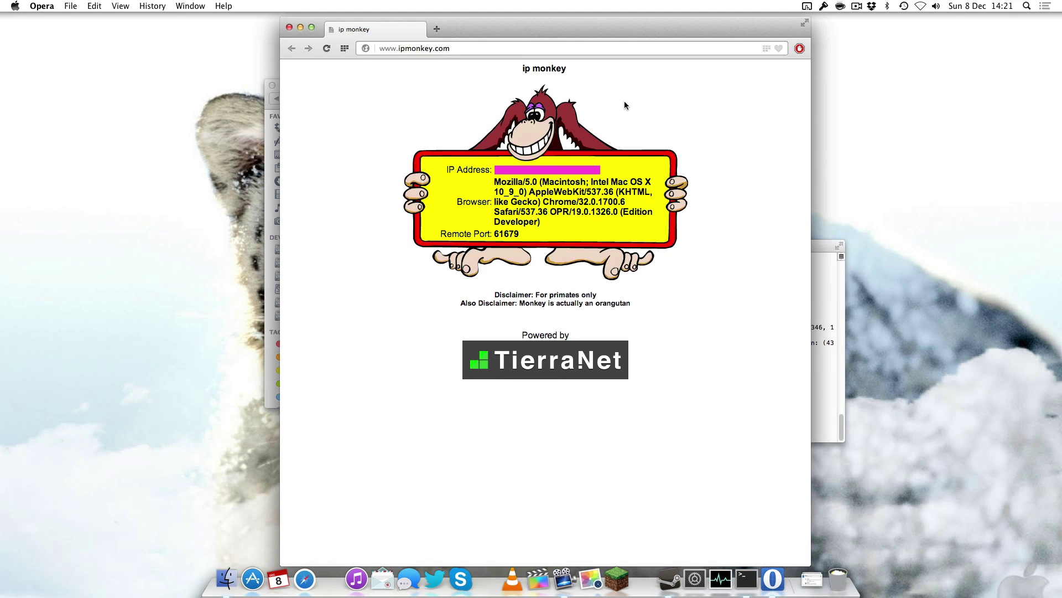
left_click(464, 51)
left_click(368, 134)
triple_click(448, 169)
left_click(573, 164)
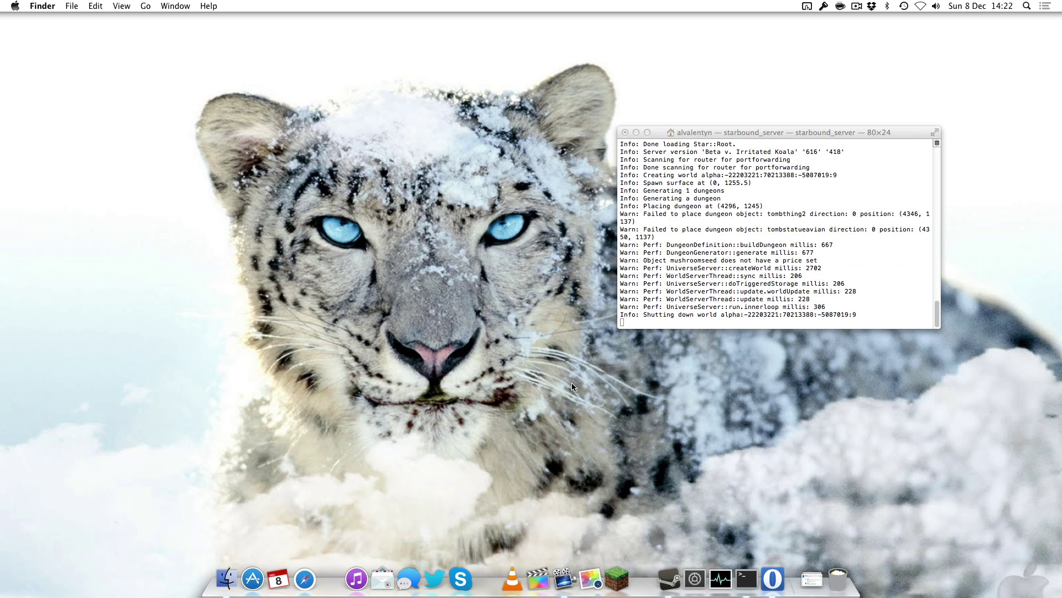
Launch Starbound through Steam and arrange the game and server windows side by side
right_click(665, 579)
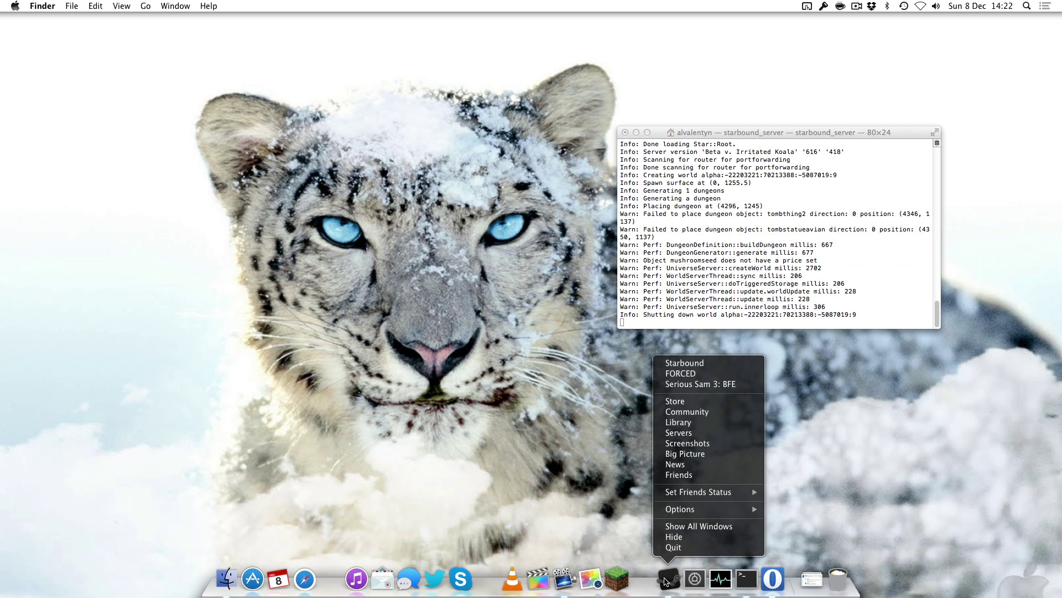
left_click(685, 363)
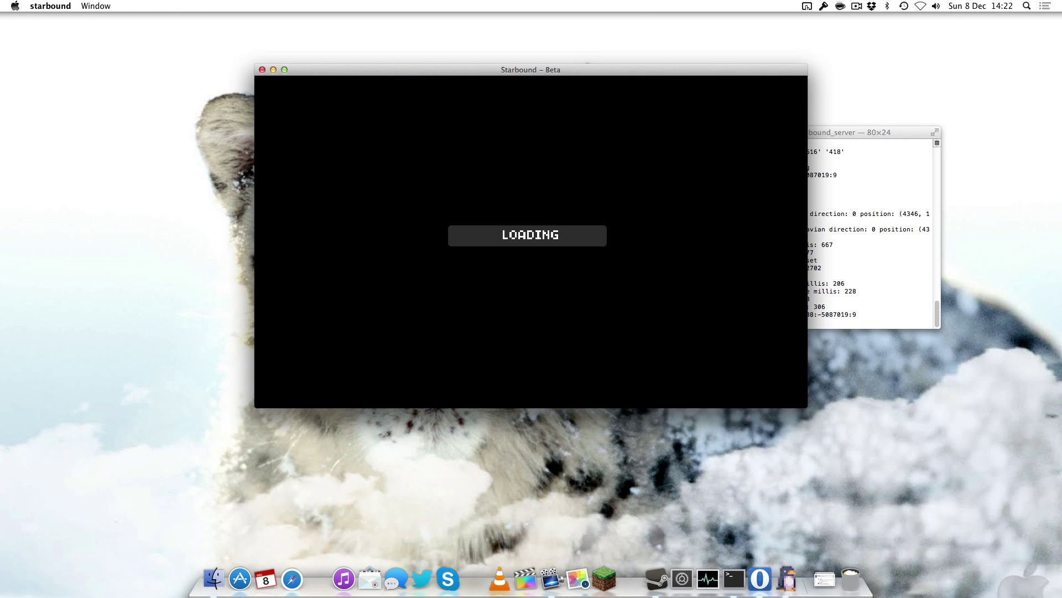
left_click_drag(618, 70, 544, 56)
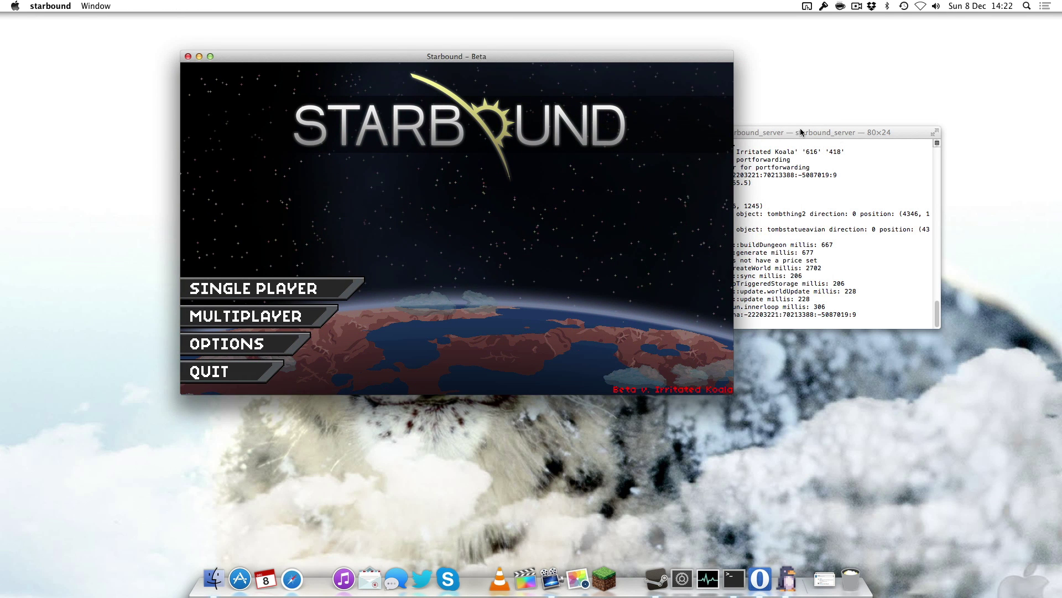
left_click_drag(801, 133, 917, 322)
In the game window, start Multiplayer and select the first saved character
left_click(629, 347)
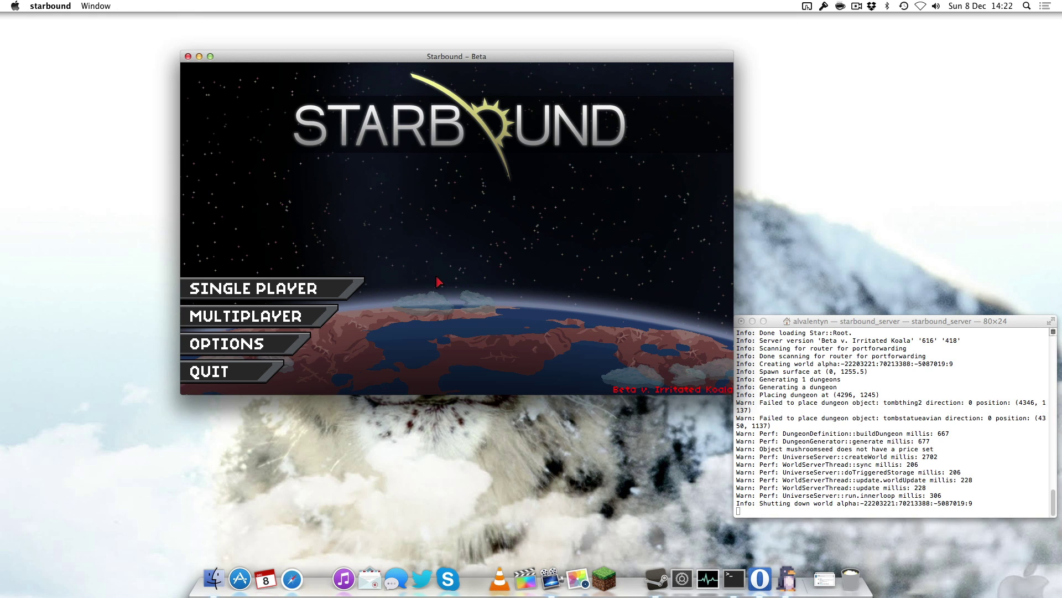
left_click(284, 322)
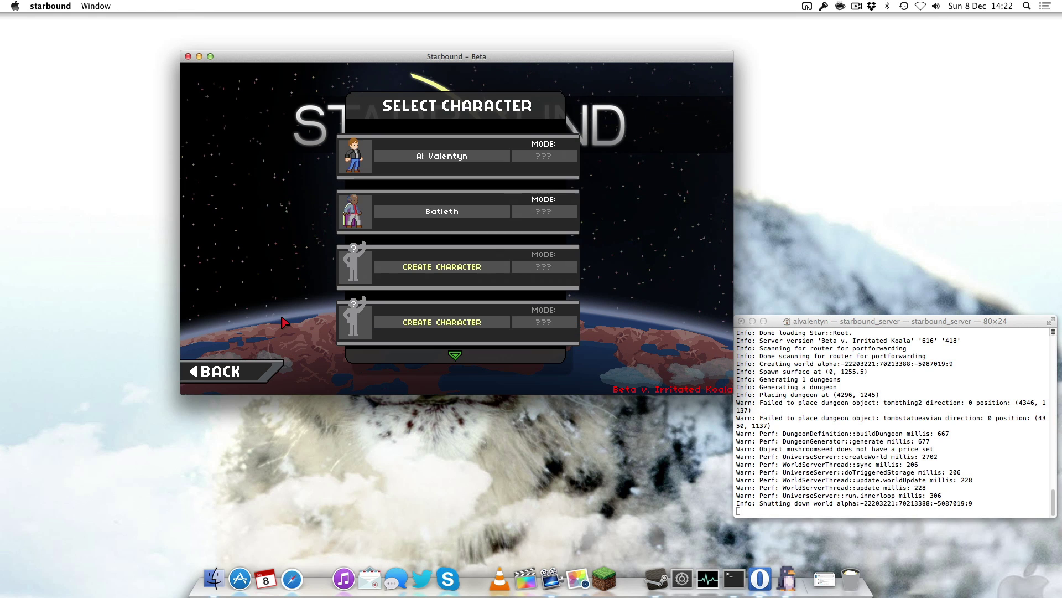
left_click(455, 164)
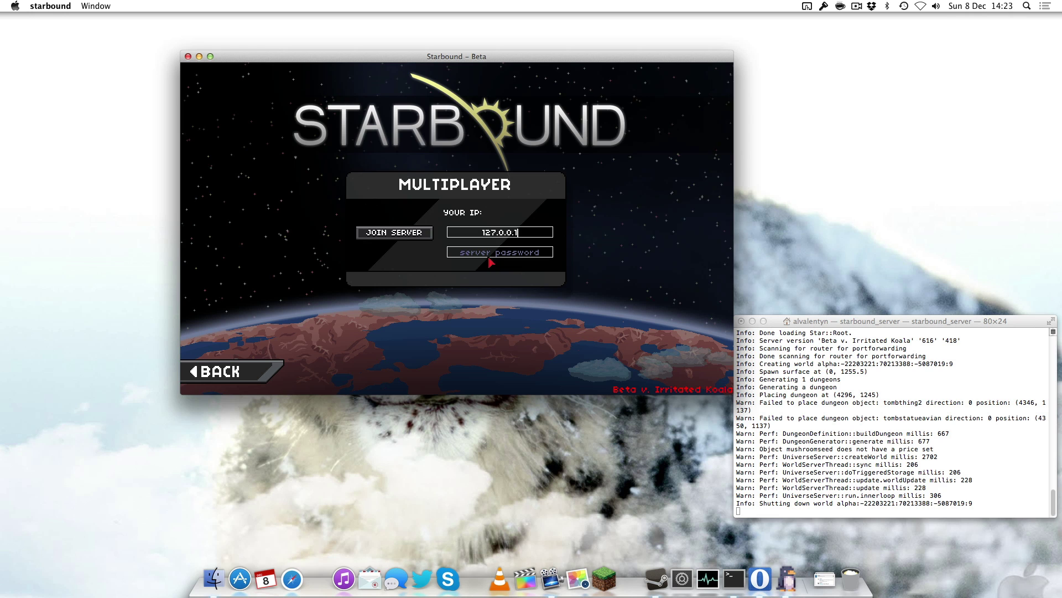
Join the server at 127.0.0.1, beam down, and climb onto the grassy ledge
left_click(395, 234)
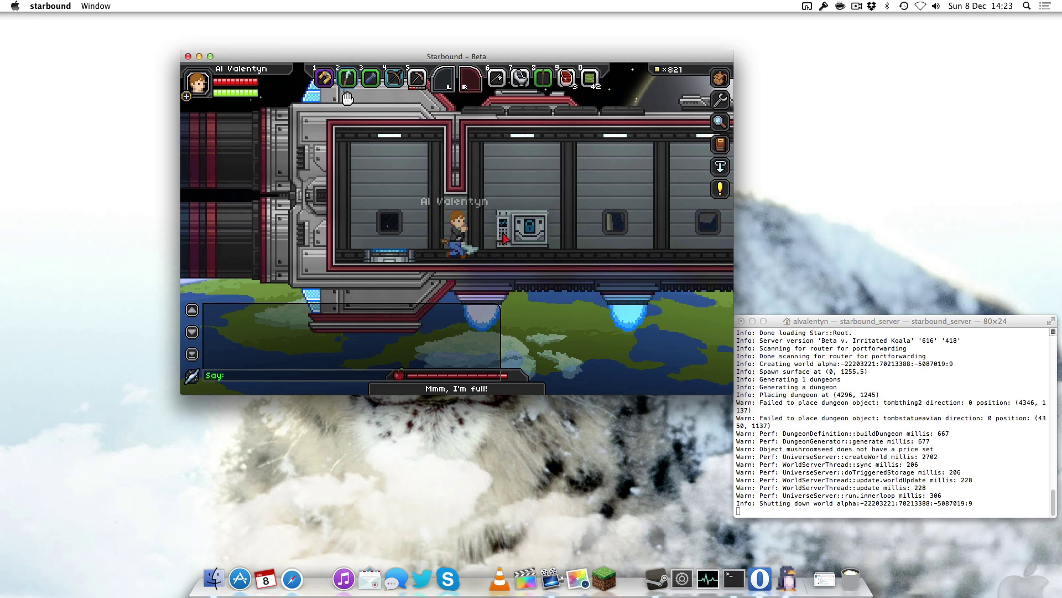
key("e")
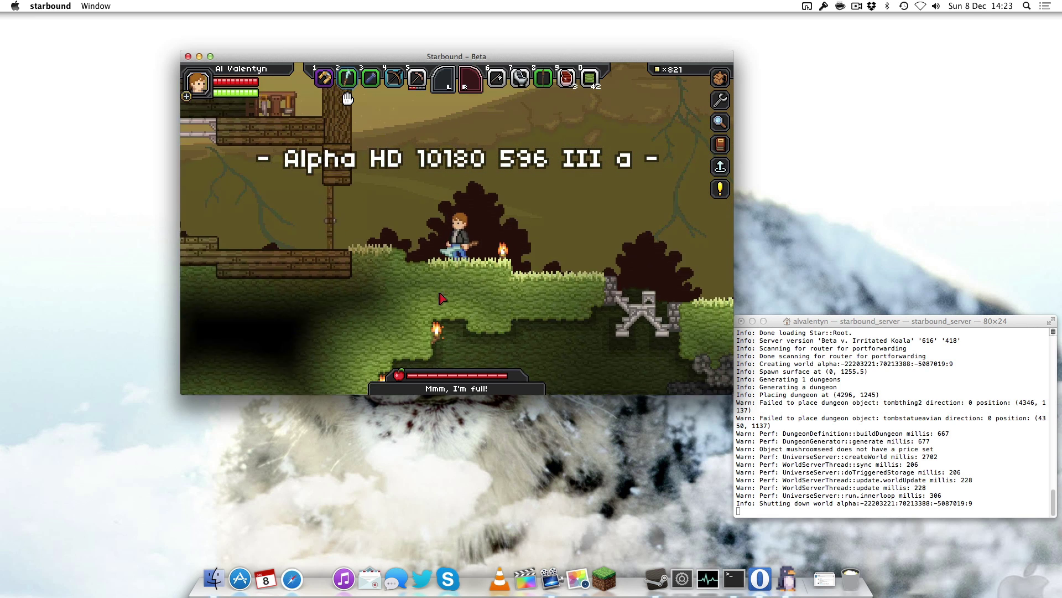
key("a")
key("a")
key("a")
key("d")
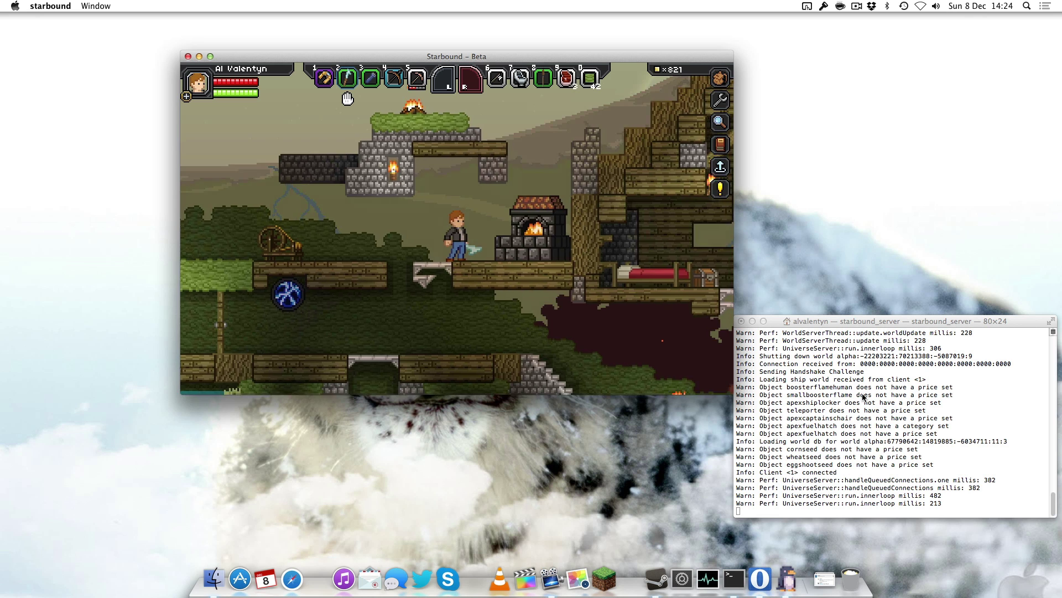
key("space")
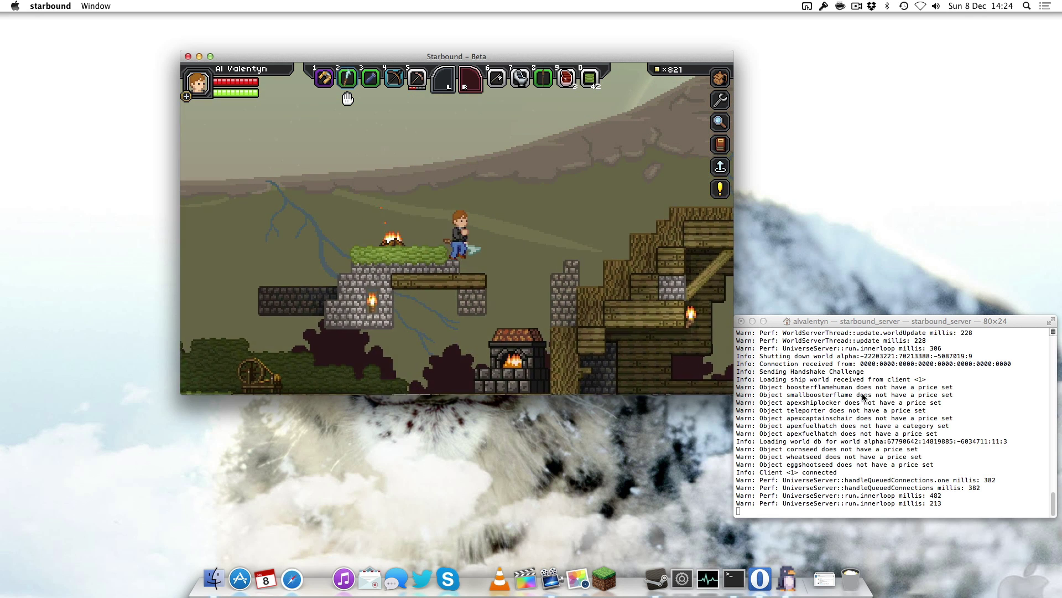
key("d")
key("space")
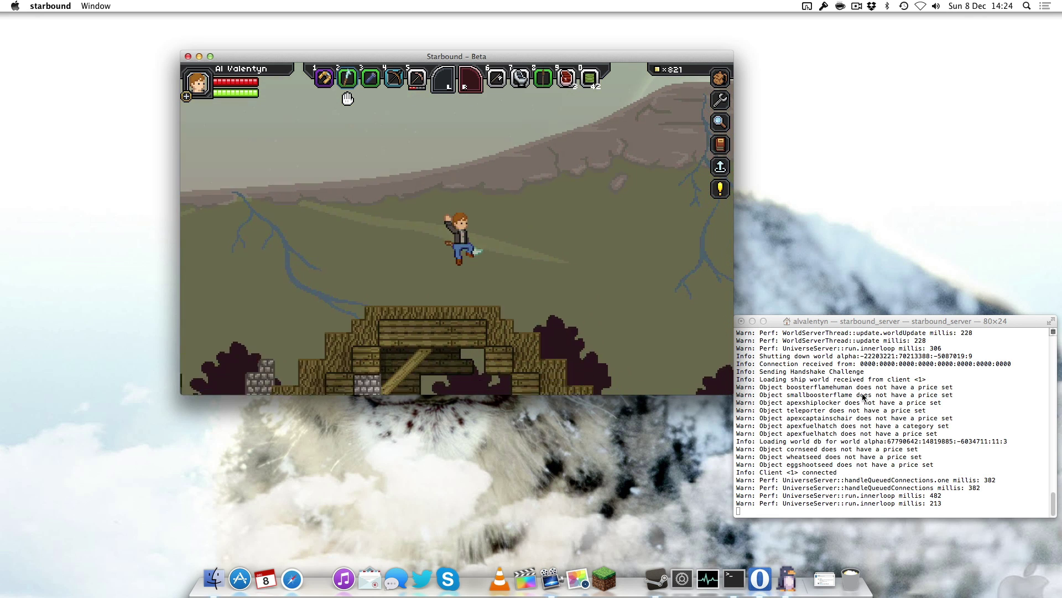
Explore the settlement past the furnace and farm, up the stairs to the house level
key("a")
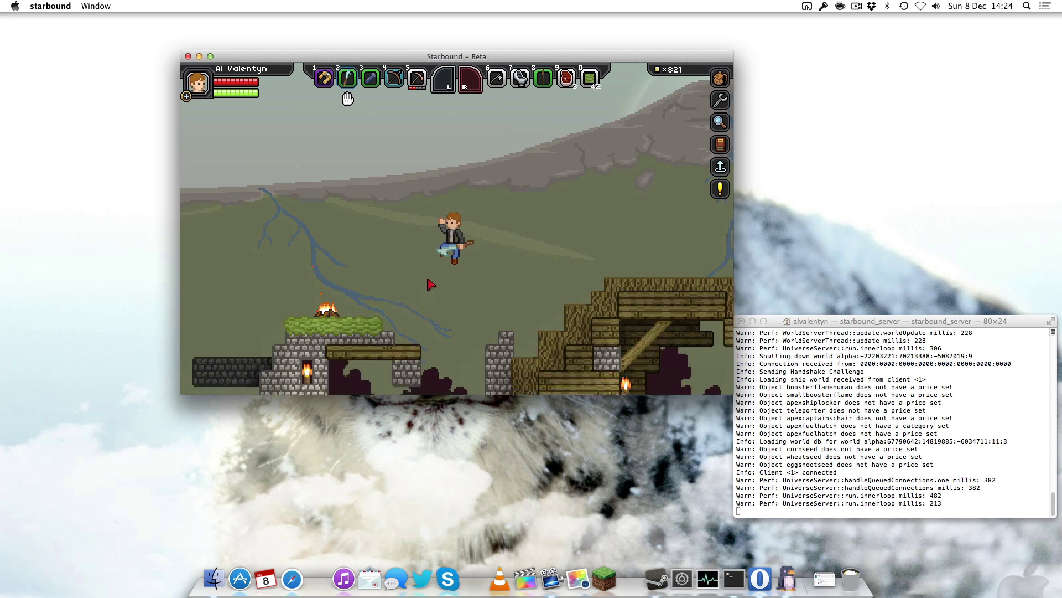
key("a")
key("d")
key("space")
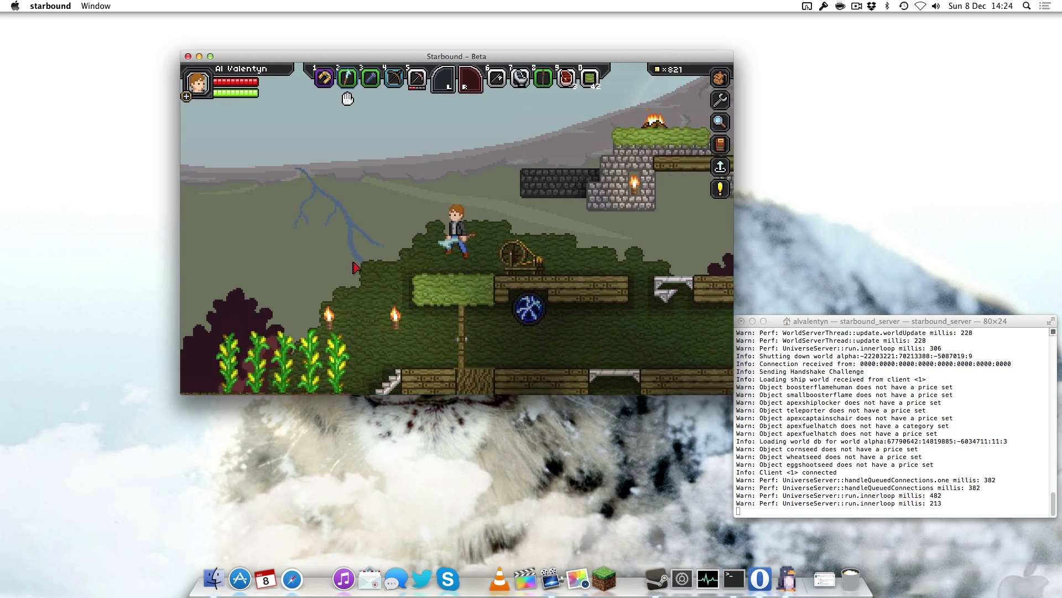
key("a")
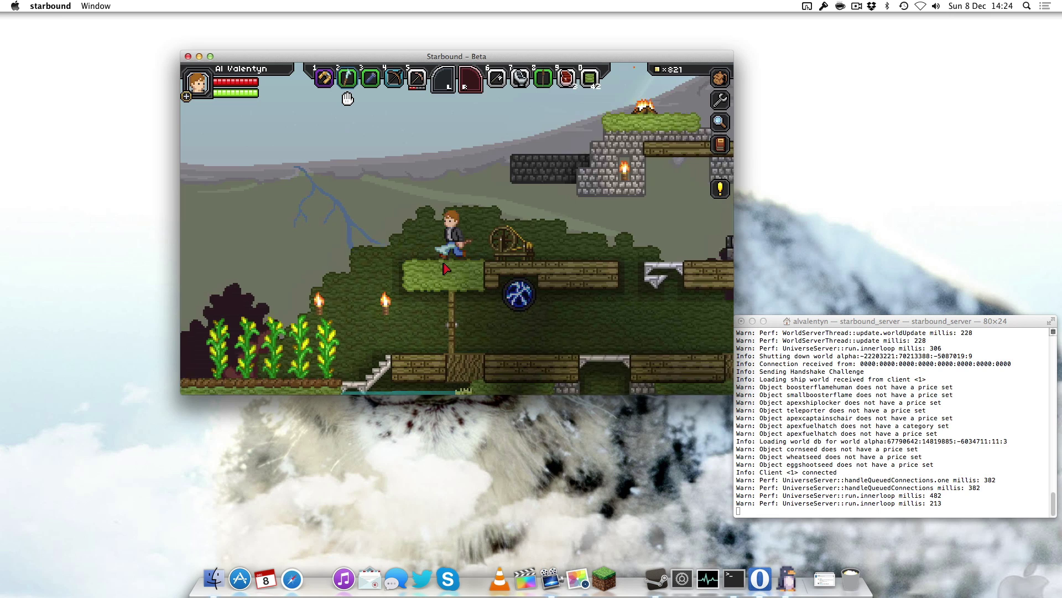
key("d")
key("d")
key("d")
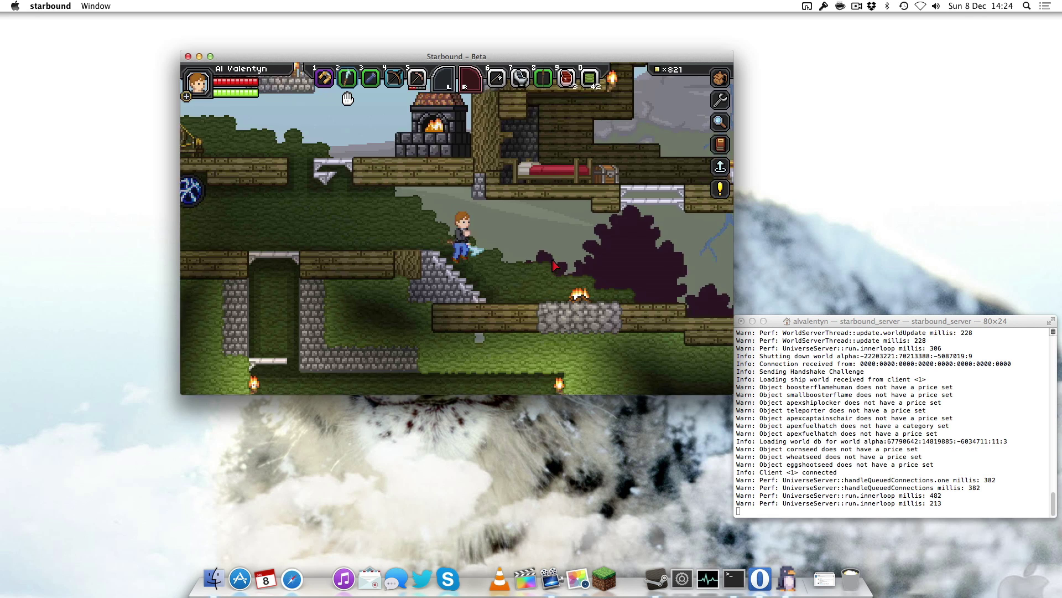
key("d")
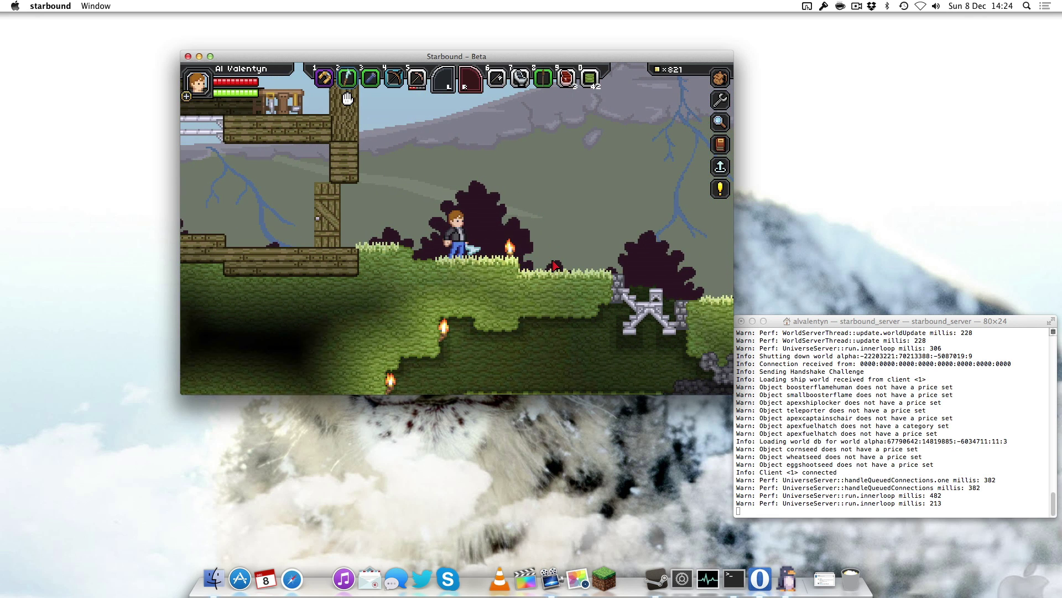
Jump onto the house floor from the grass, then walk left off it
key("a")
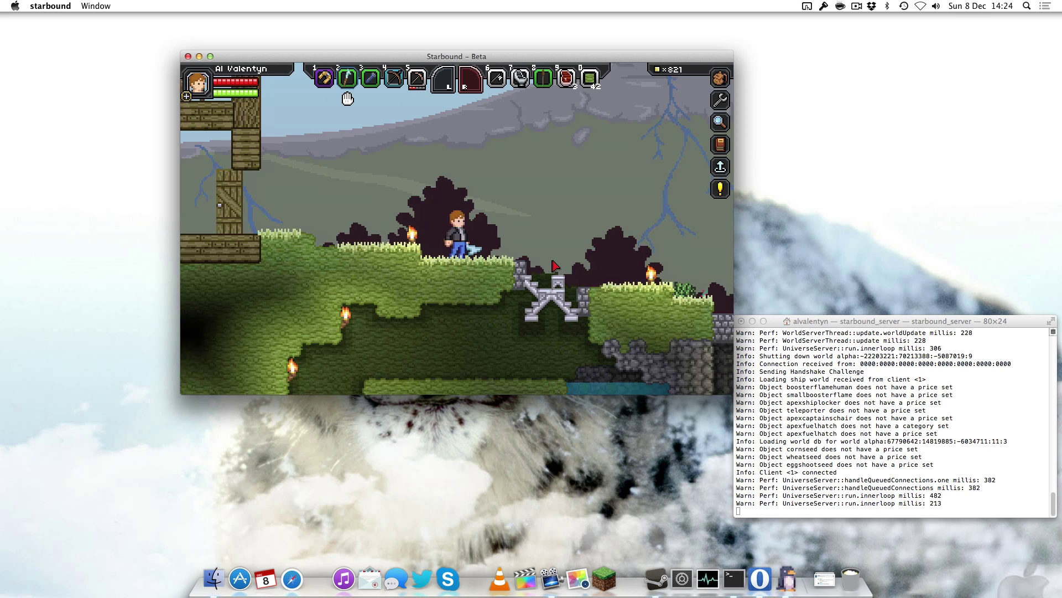
key("space")
key("a")
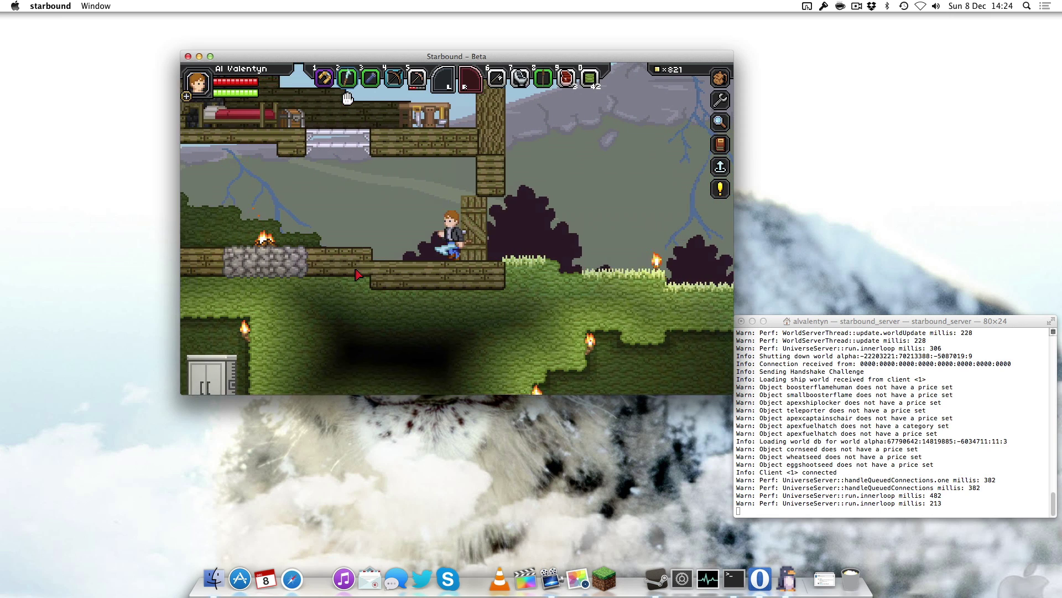
key("a")
key("space")
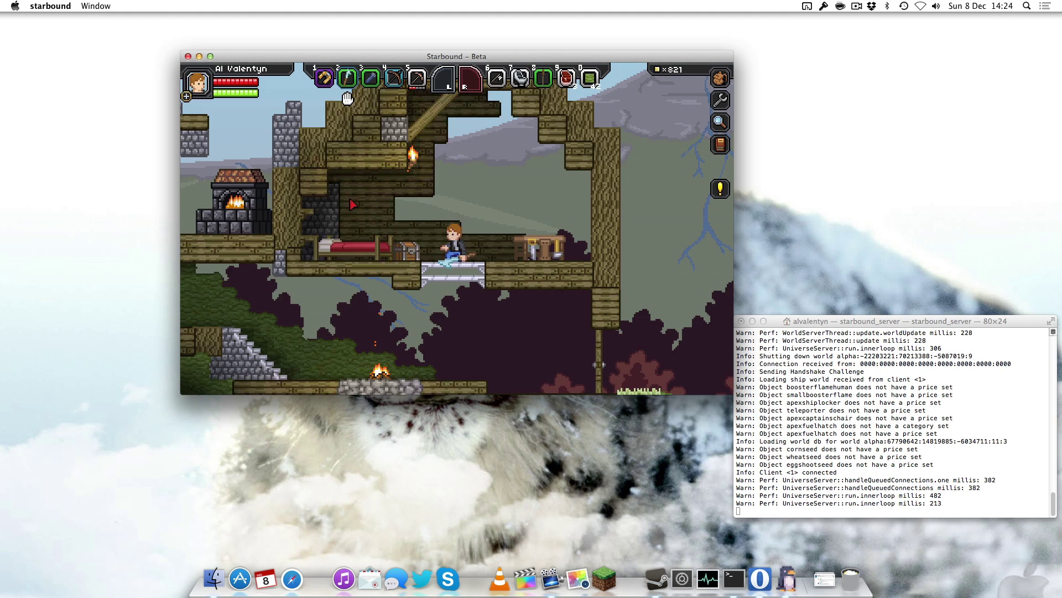
key("a")
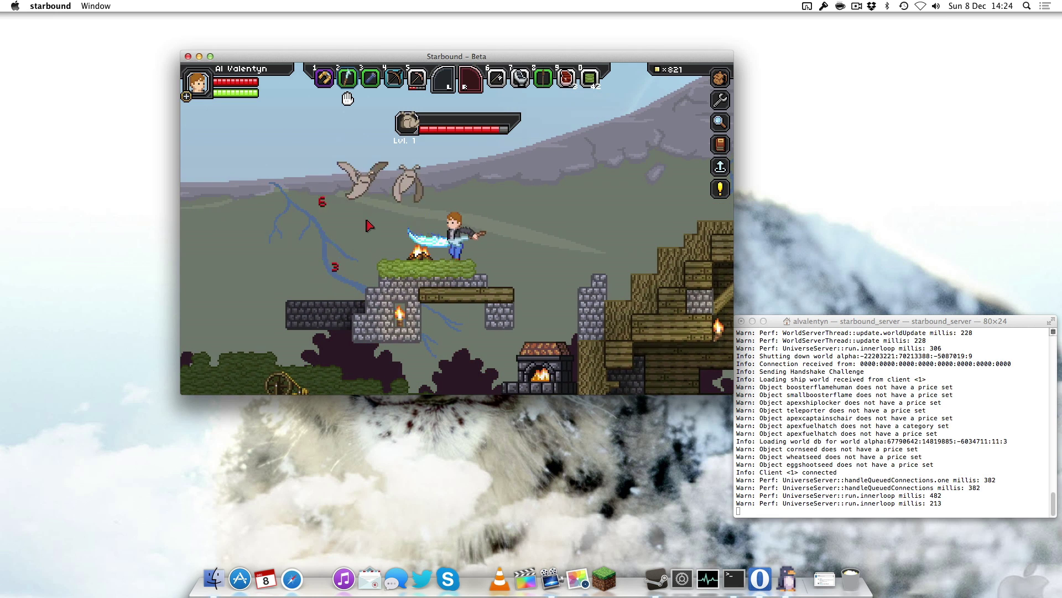
Fire lightning at the green flying creature, then run left past the forge to the farm
mouse_move(370, 226)
left_mouse_down()
mouse_move(559, 177)
mouse_move(553, 147)
left_mouse_up()
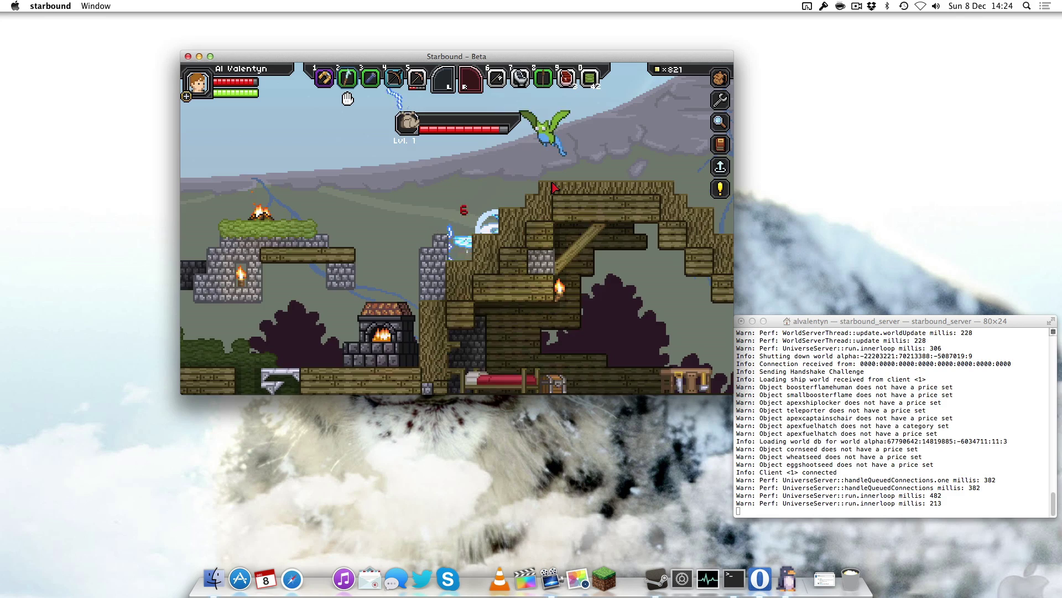
mouse_move(554, 187)
left_mouse_down()
mouse_move(567, 296)
mouse_move(505, 237)
left_mouse_up()
key("a")
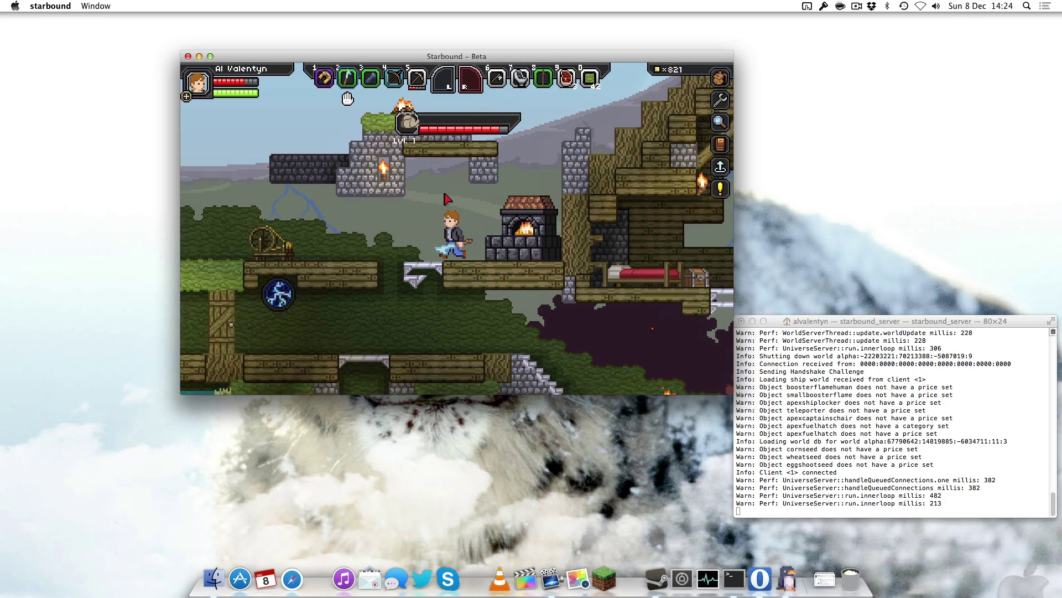
key("a")
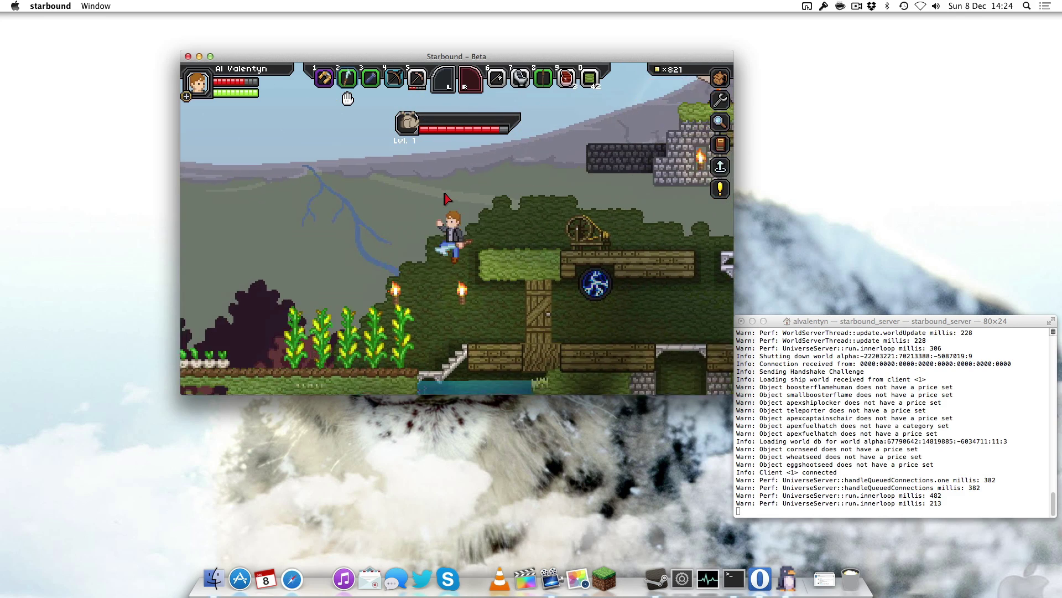